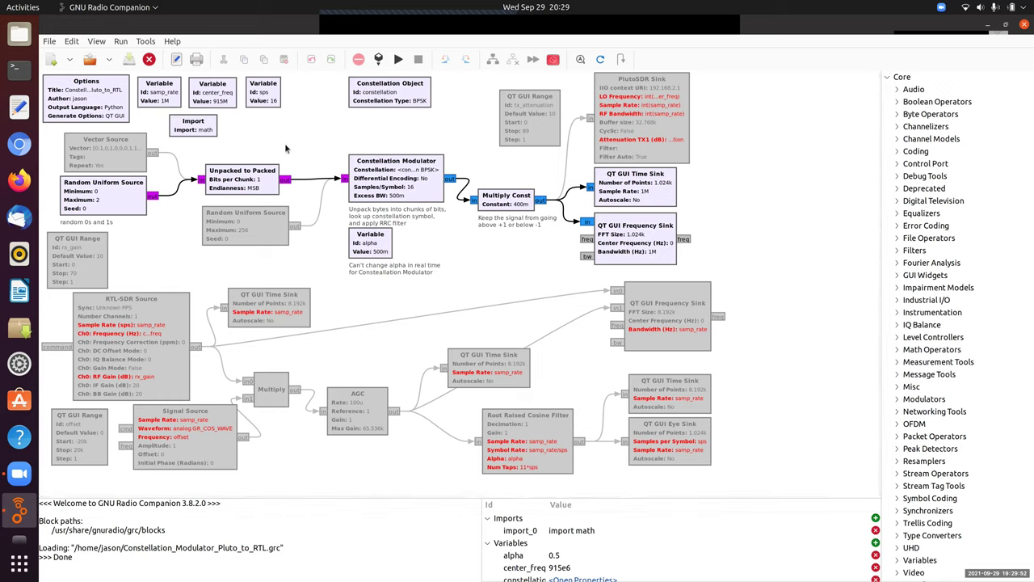
# Inspect the samp_rate, center_freq and sps variables, Random Uniform Source and Unpacked to Packed blocks
pyautogui.click(173, 106)
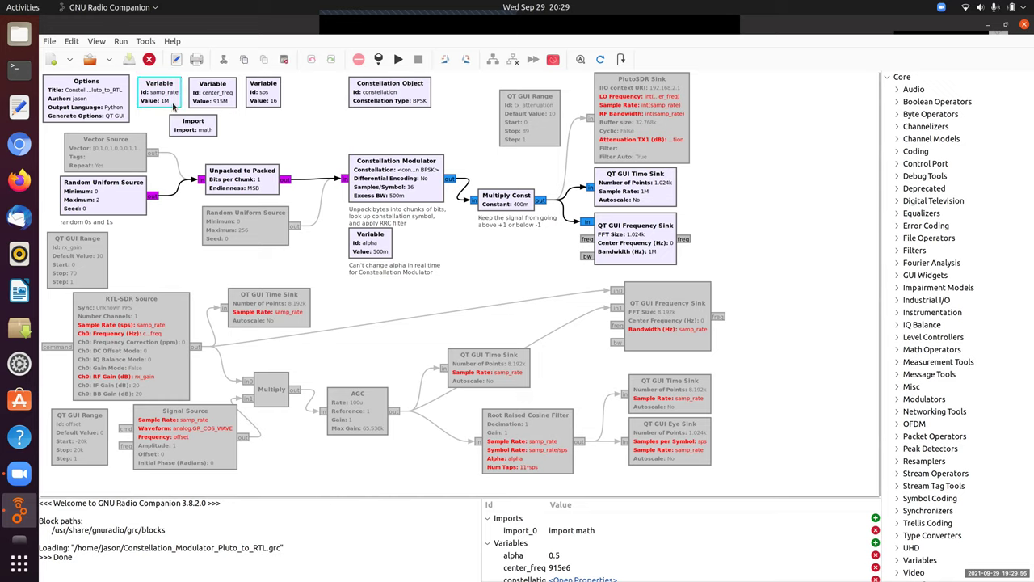
pyautogui.click(224, 105)
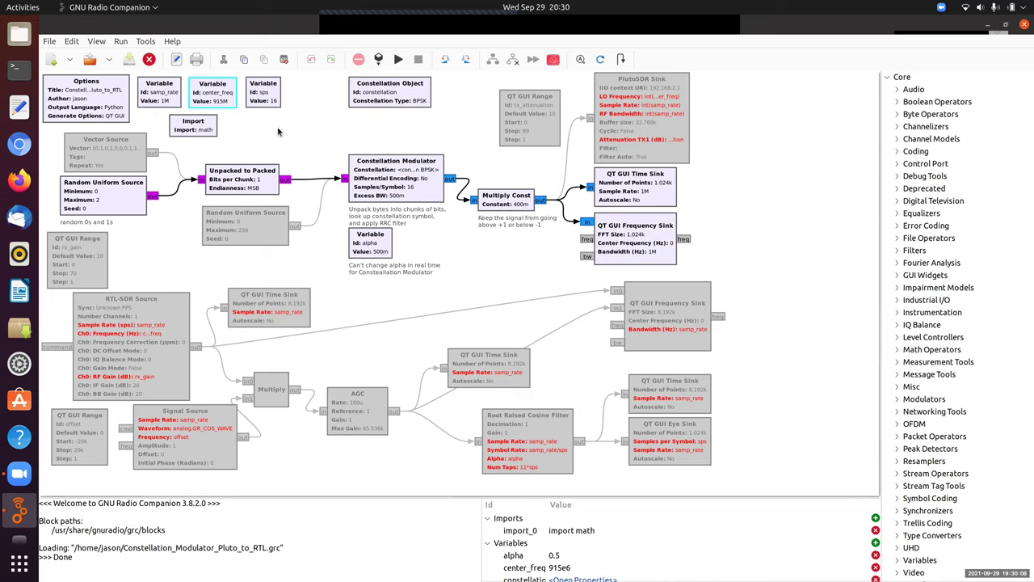
pyautogui.click(274, 100)
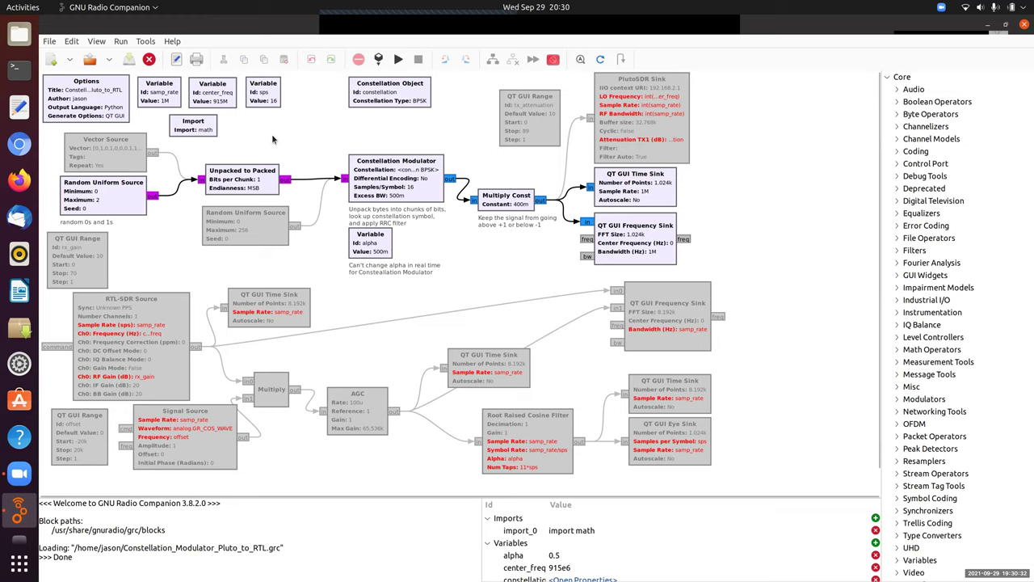
pyautogui.click(271, 133)
pyautogui.click(129, 211)
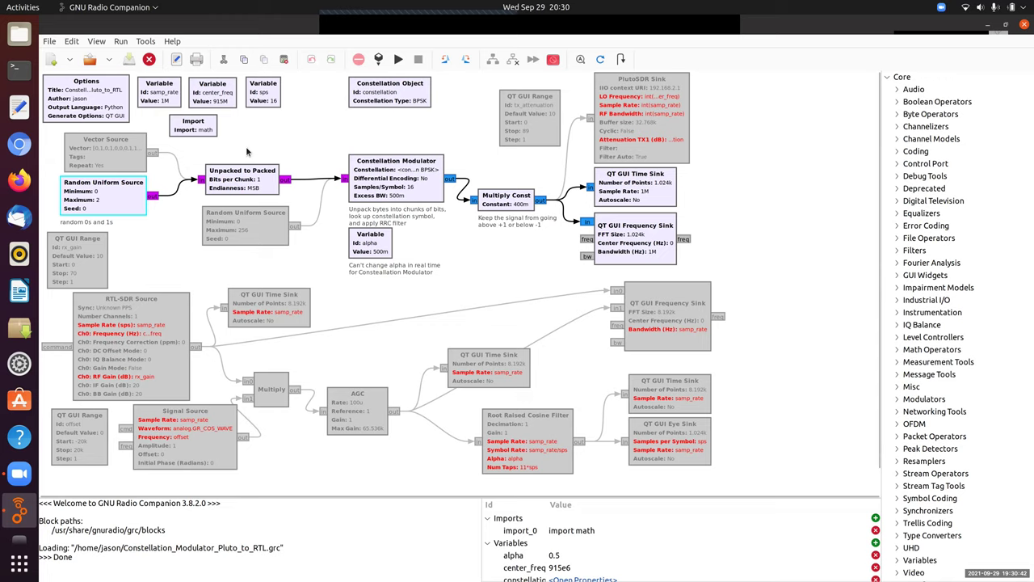
pyautogui.click(272, 185)
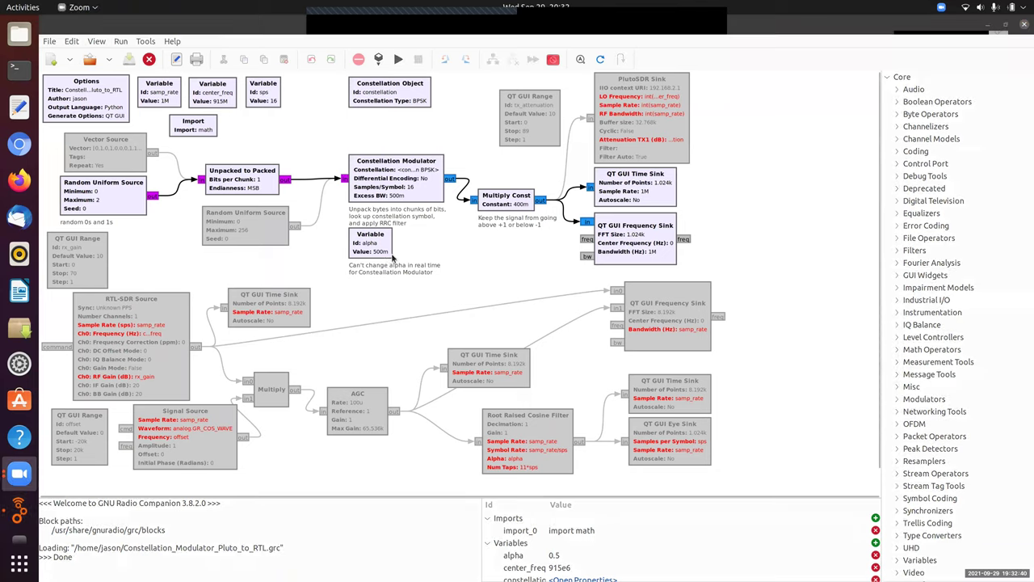
# Review the Constellation Modulator's constellation and Samples/Symbol settings and accept them unchanged
pyautogui.click(429, 195)
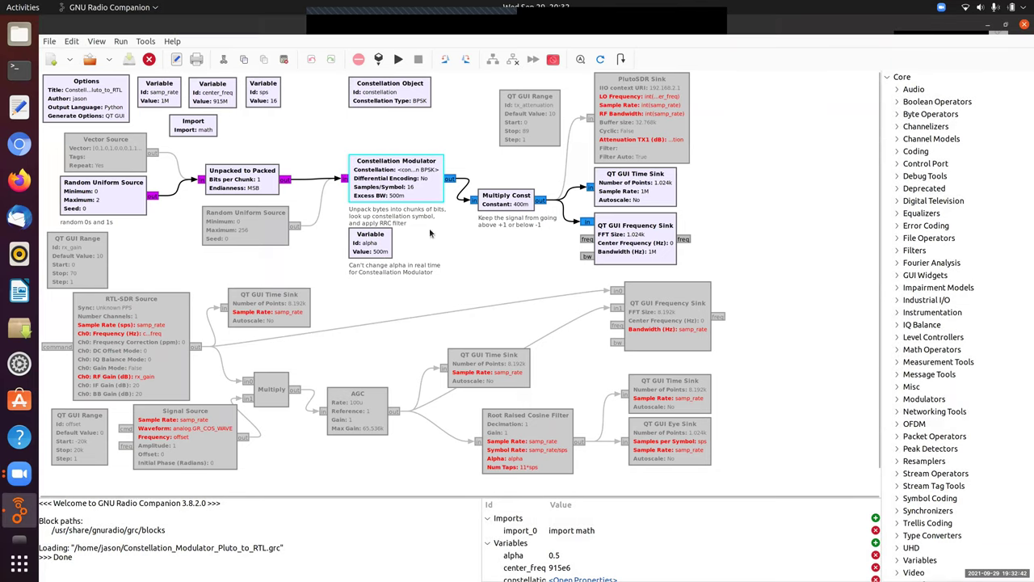
pyautogui.doubleClick(412, 176)
pyautogui.moveTo(404, 179); pyautogui.dragTo(246, 288)
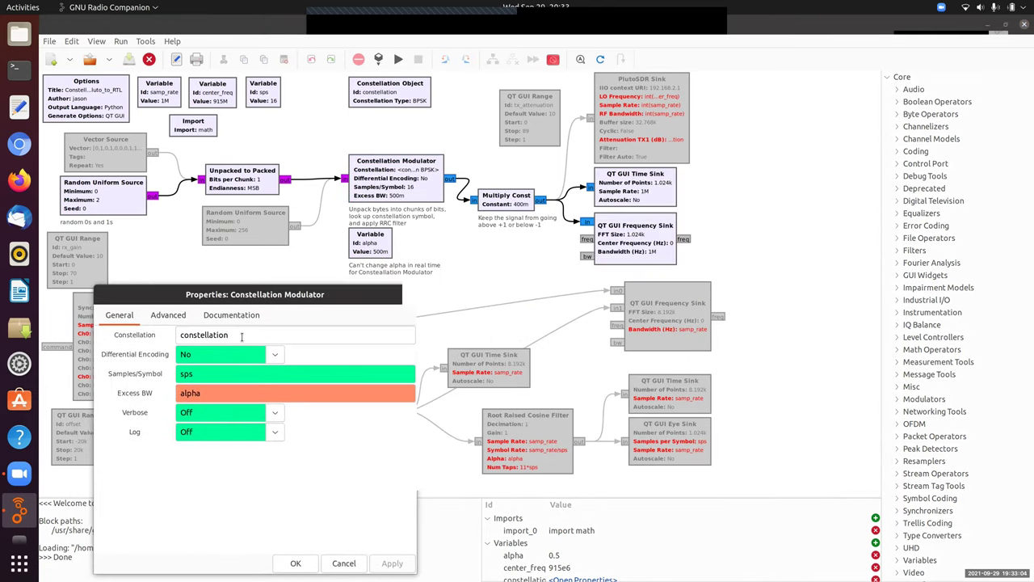
pyautogui.doubleClick(207, 336)
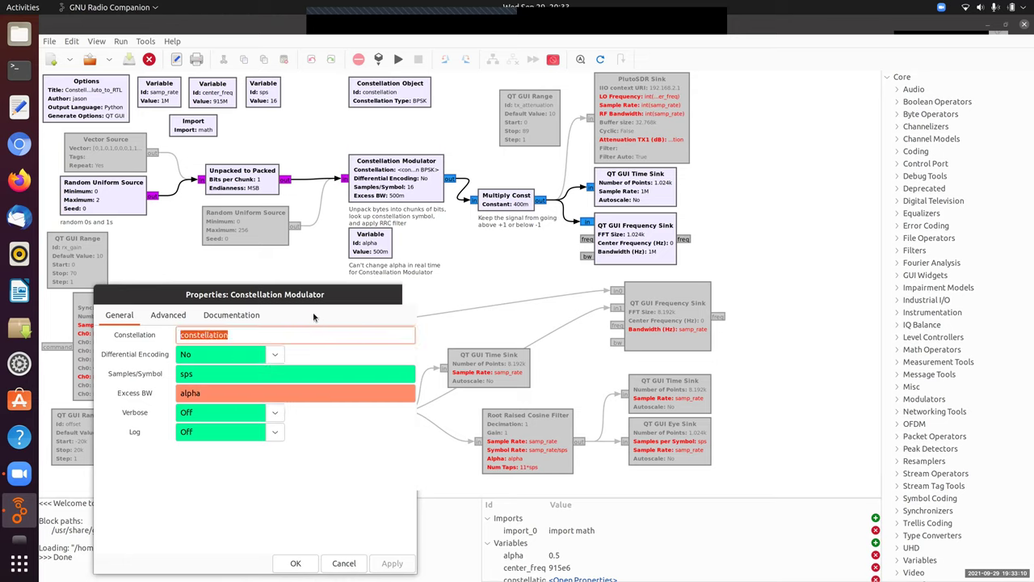
pyautogui.moveTo(314, 301); pyautogui.dragTo(323, 300)
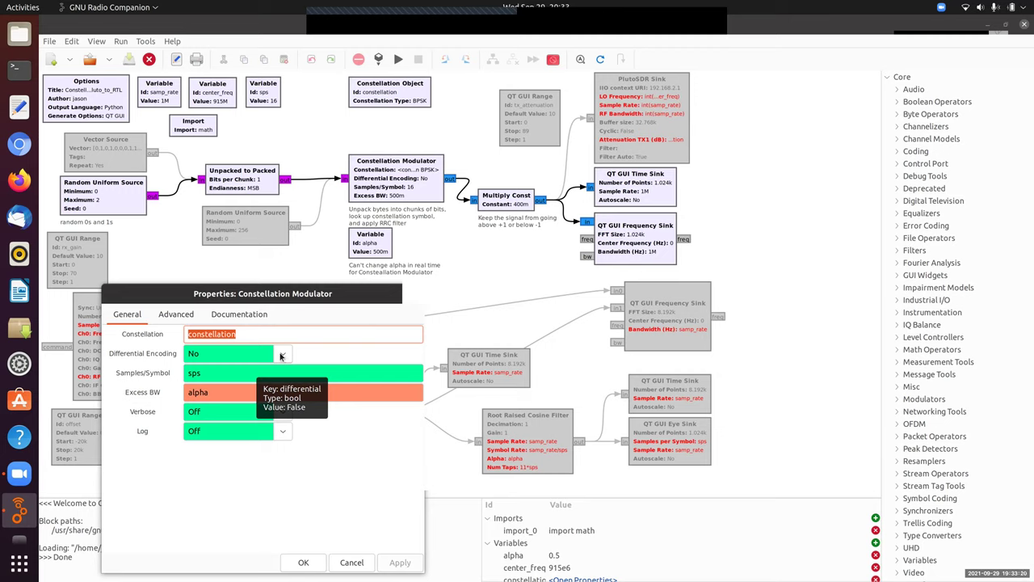
pyautogui.click(224, 376)
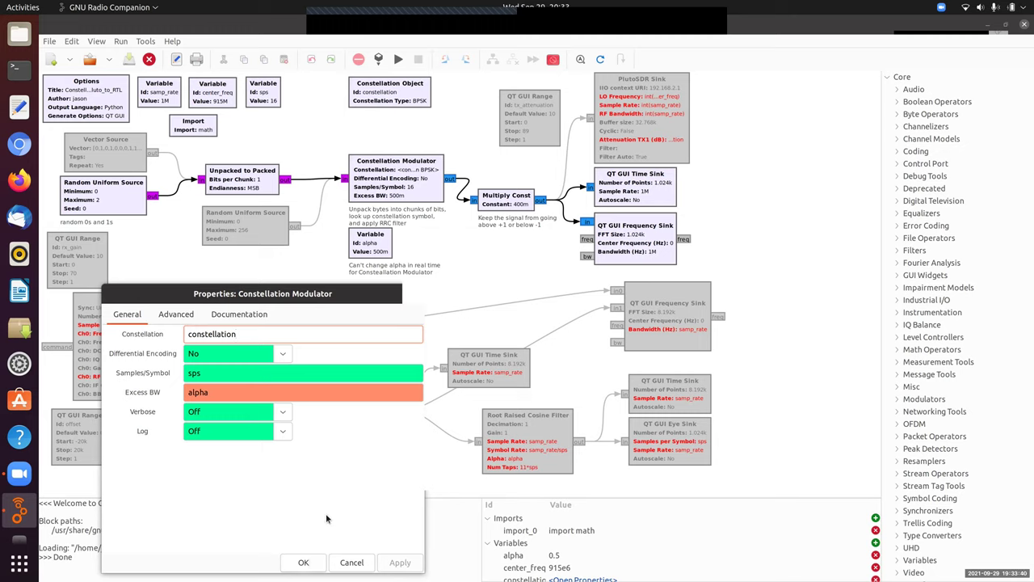
pyautogui.click(305, 560)
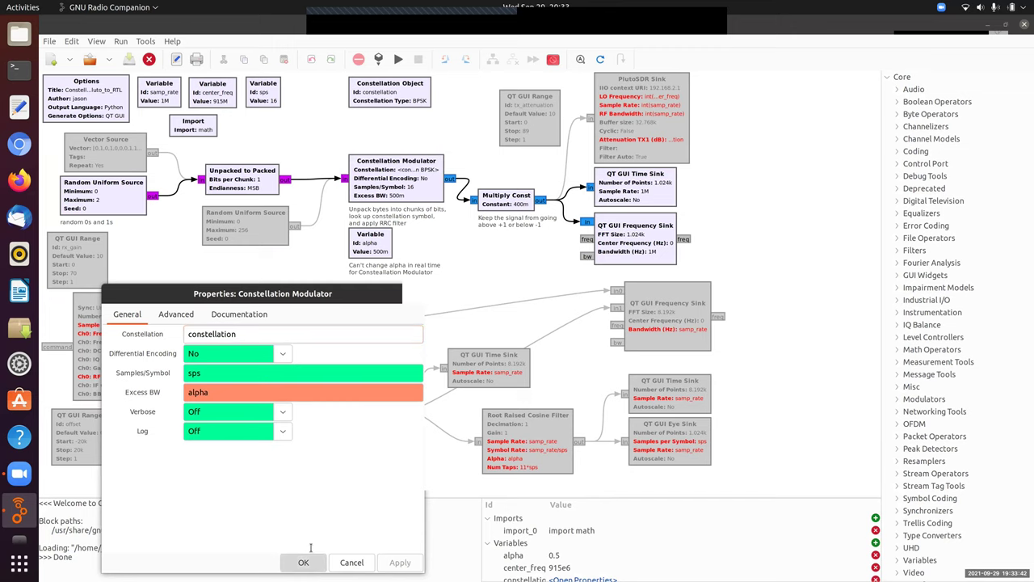
# Inspect the Constellation Object's symbol map and points -1-1j and 1+1j, keeping it BPSK
pyautogui.click(408, 95)
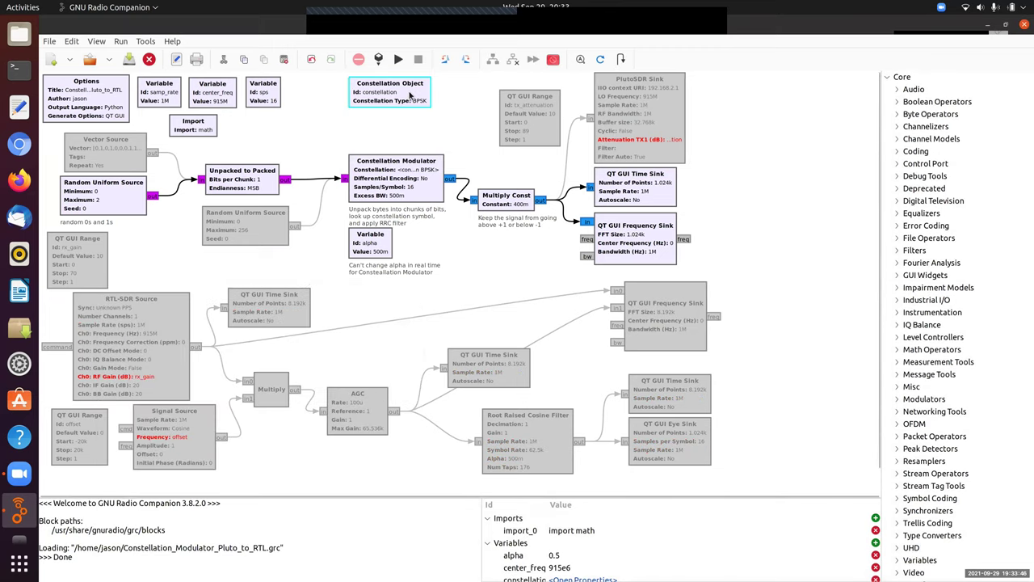
pyautogui.doubleClick(410, 96)
pyautogui.click(554, 224)
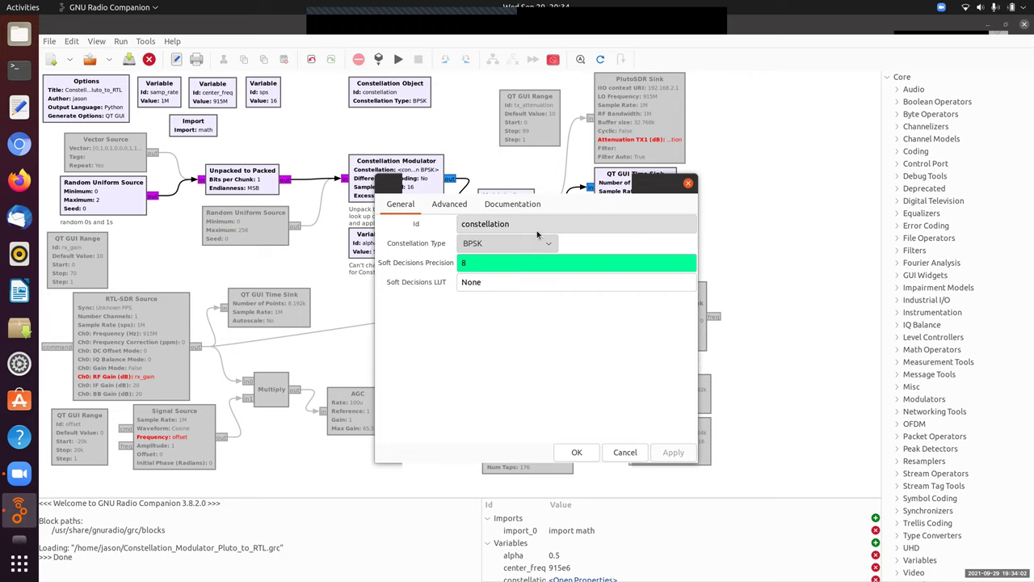
pyautogui.scroll(1, 537, 235)
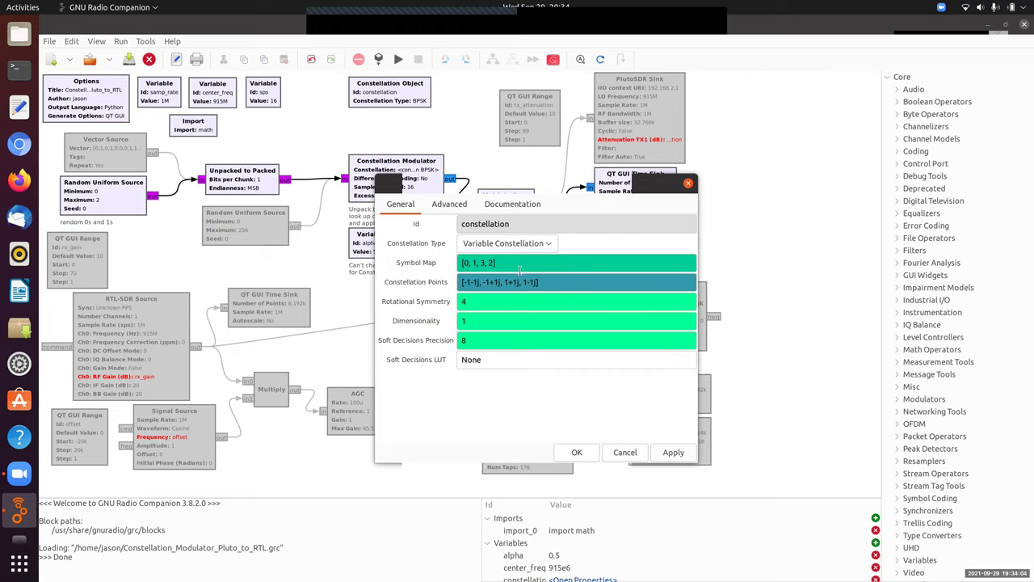
pyautogui.doubleClick(466, 264)
pyautogui.click(478, 263)
pyautogui.doubleClick(466, 263)
pyautogui.moveTo(478, 281); pyautogui.dragTo(464, 282)
pyautogui.doubleClick(483, 264)
pyautogui.moveTo(506, 282); pyautogui.dragTo(519, 282)
pyautogui.click(564, 283)
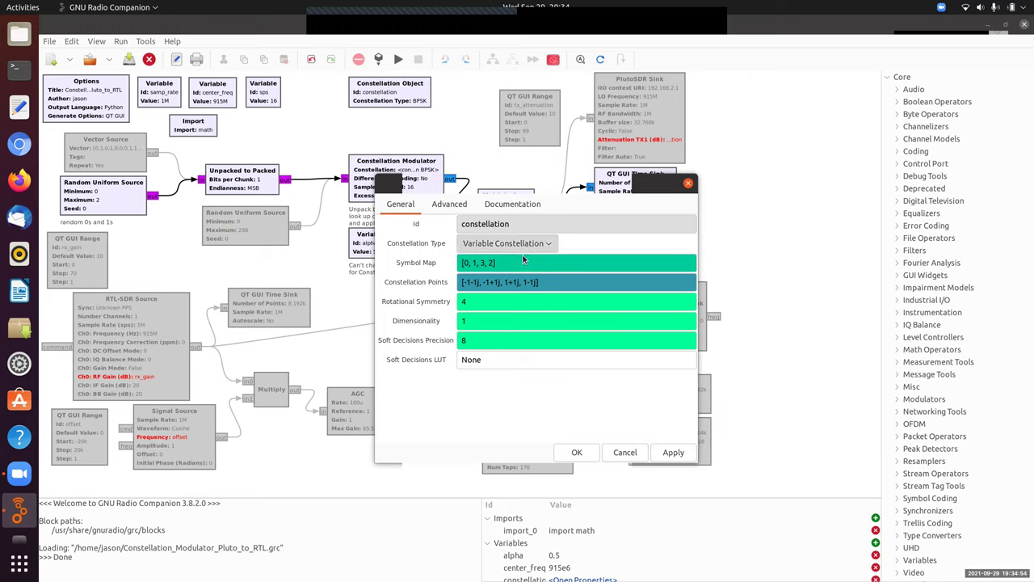
pyautogui.scroll(-1, 523, 251)
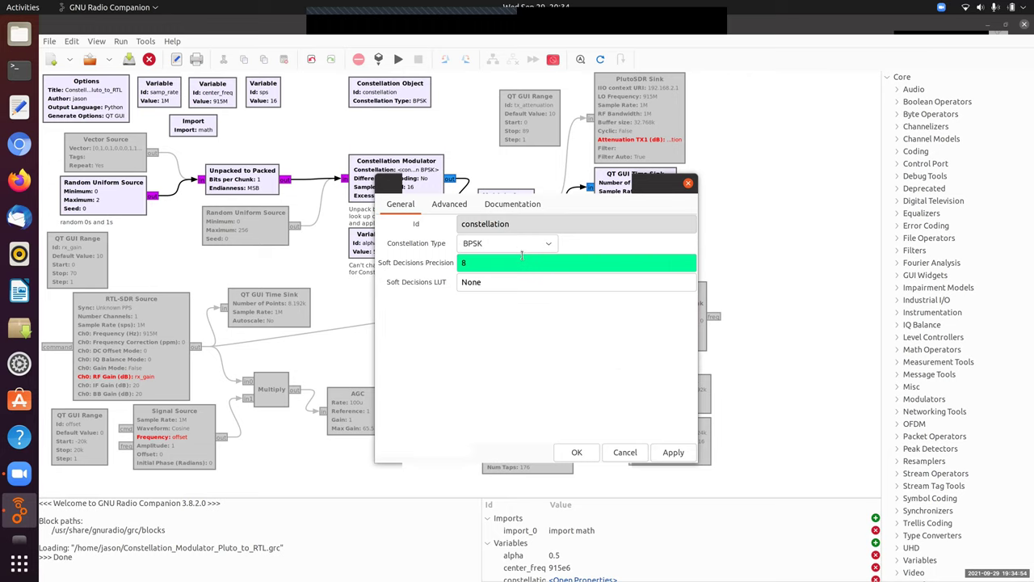
pyautogui.click(576, 454)
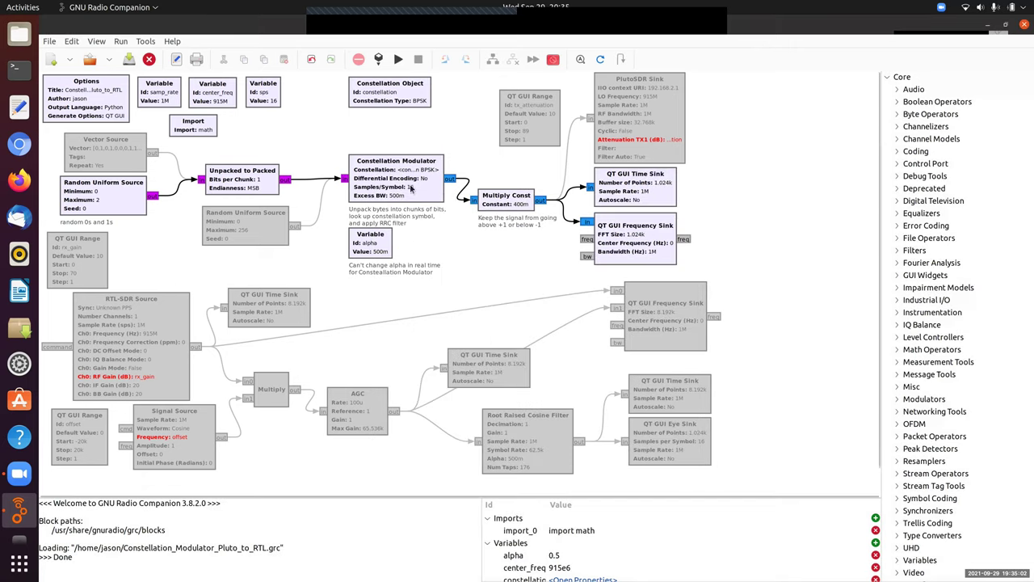
# Check the alpha variable, Constellation Modulator and Multiply Const block, leaving the constant at 0.4
pyautogui.click(411, 187)
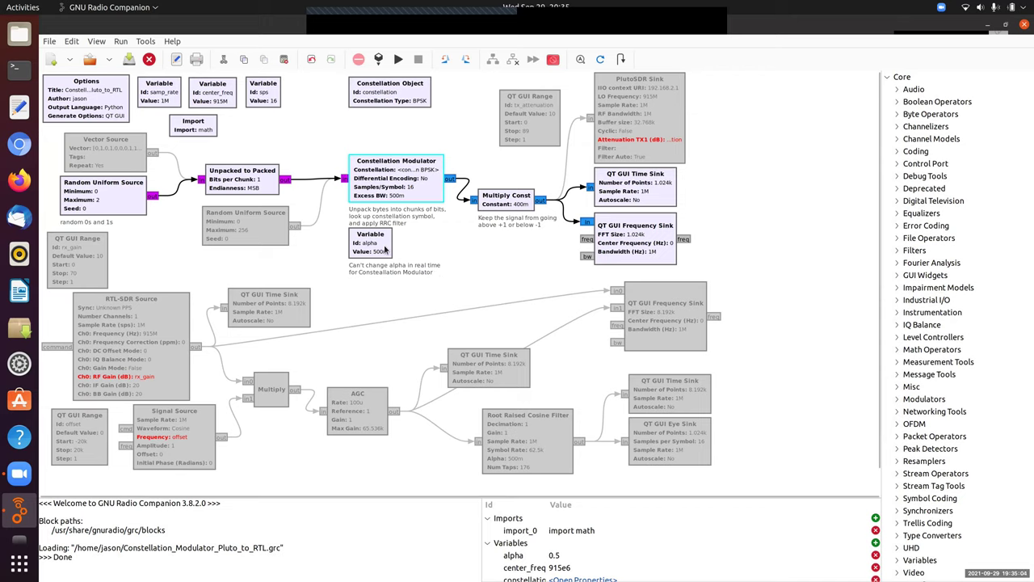
pyautogui.click(460, 252)
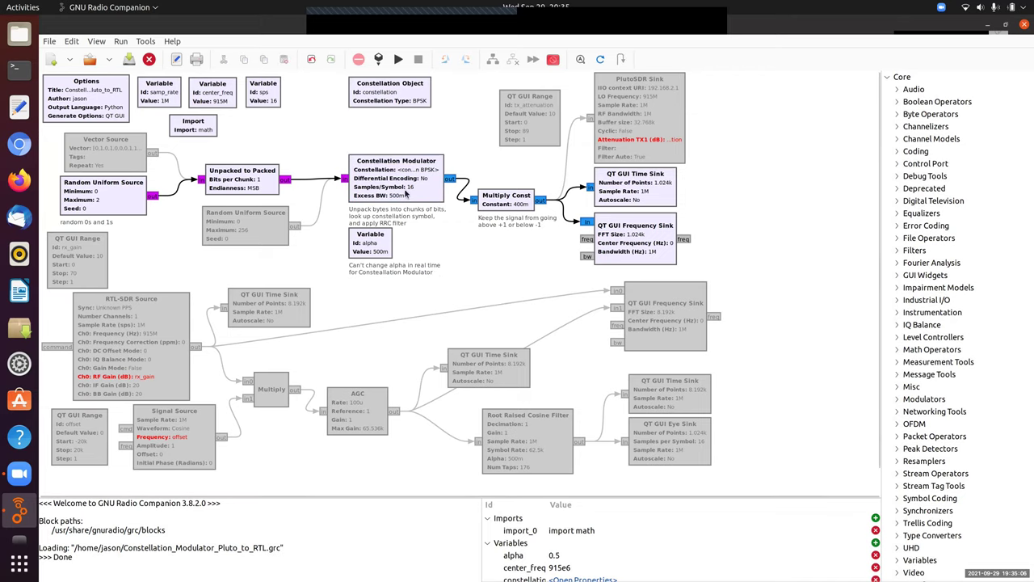
pyautogui.click(381, 249)
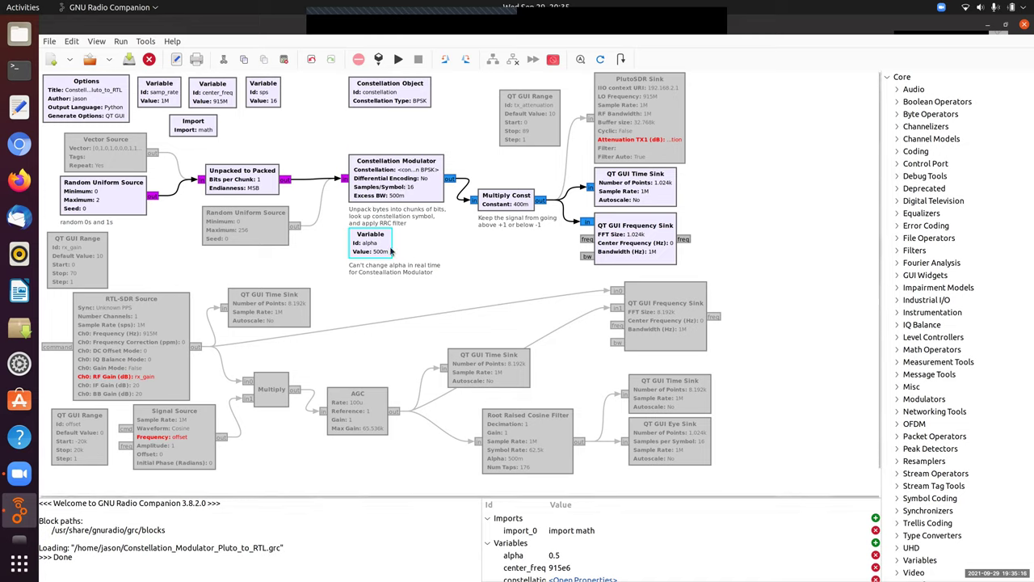
pyautogui.click(443, 250)
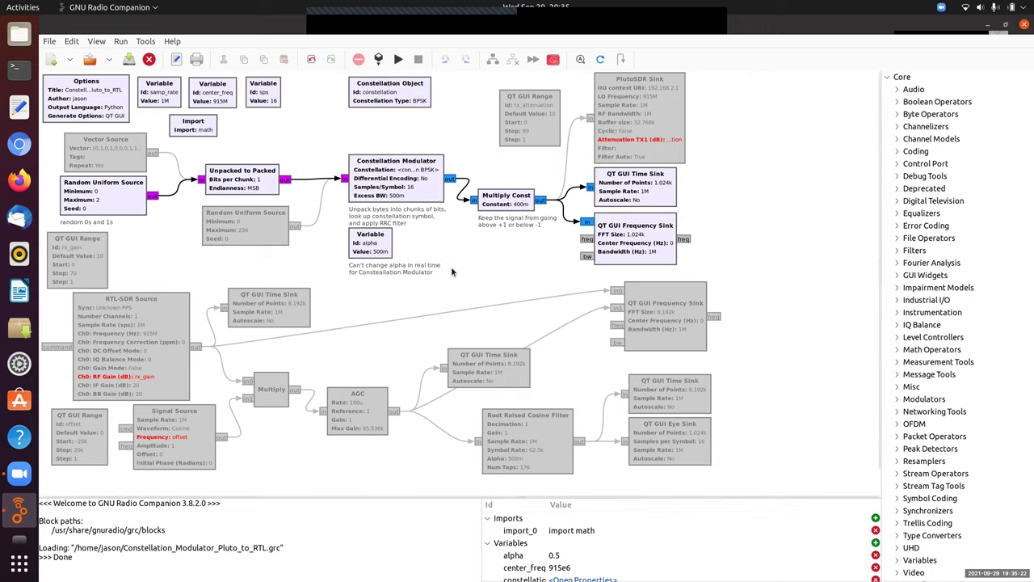
pyautogui.click(420, 198)
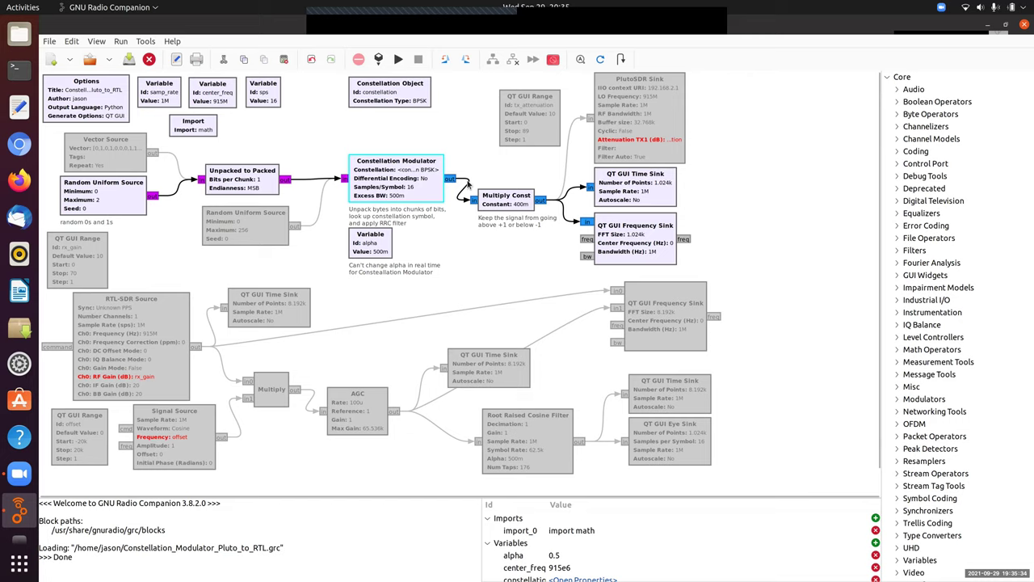
pyautogui.click(488, 176)
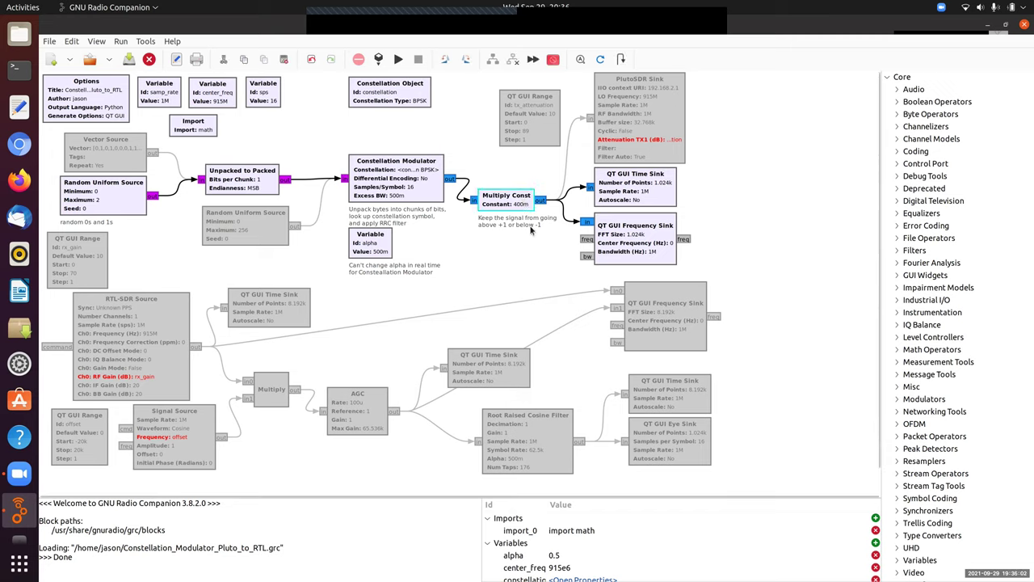
pyautogui.doubleClick(527, 205)
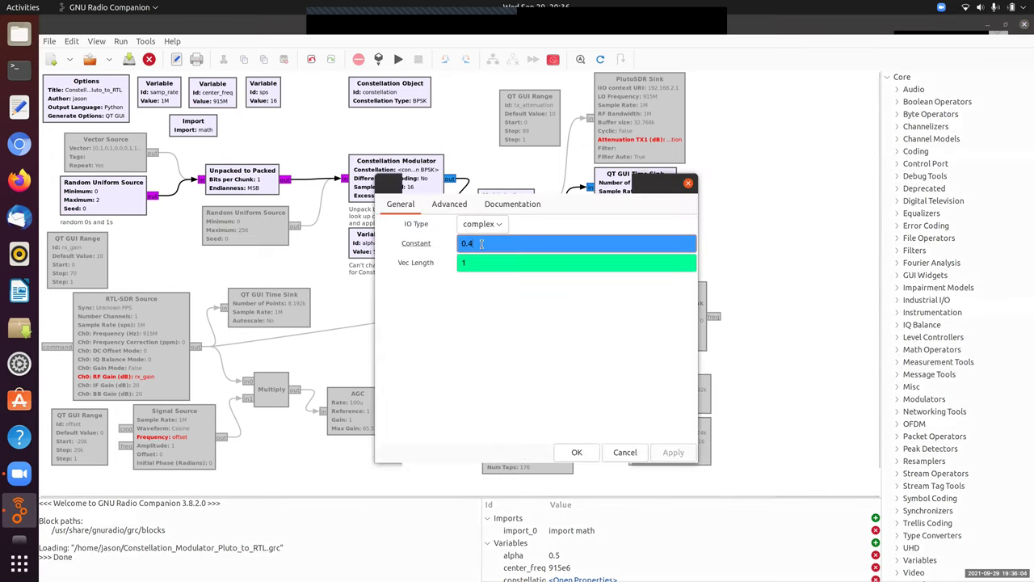
pyautogui.click(576, 449)
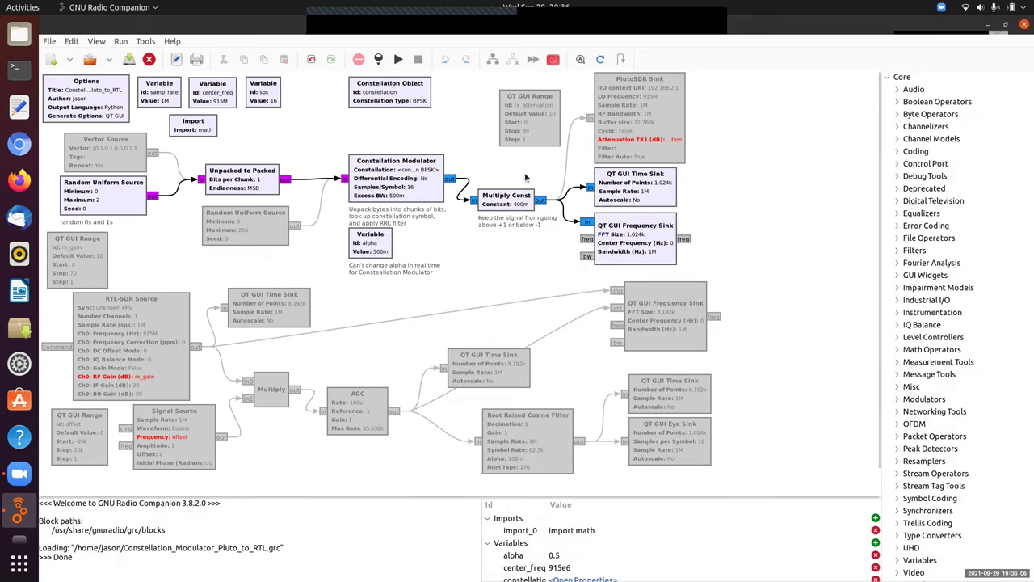
# Run the flowgraph to view the transmit time and frequency plots, then close them
pyautogui.click(650, 186)
pyautogui.click(664, 230)
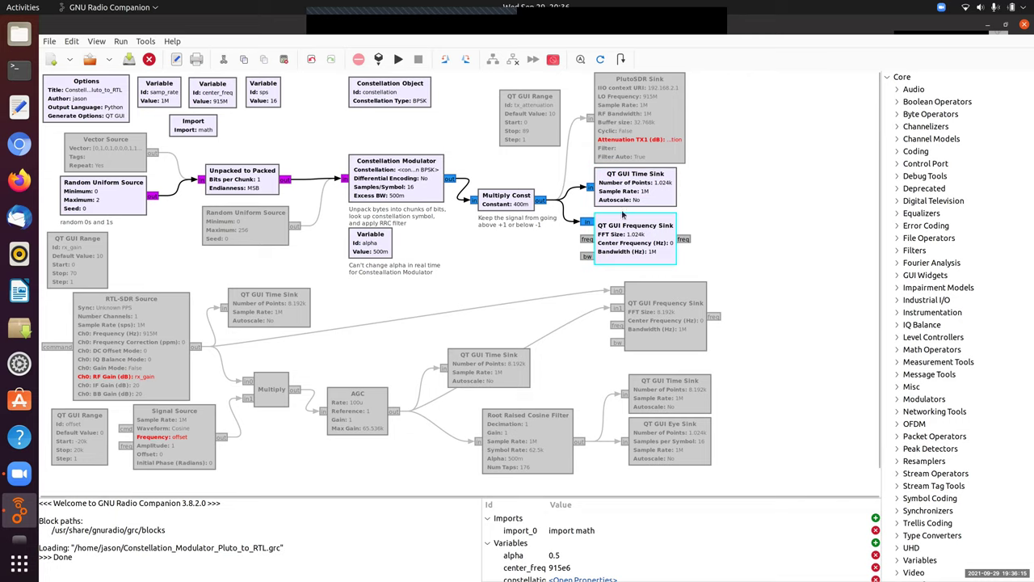
pyautogui.click(539, 168)
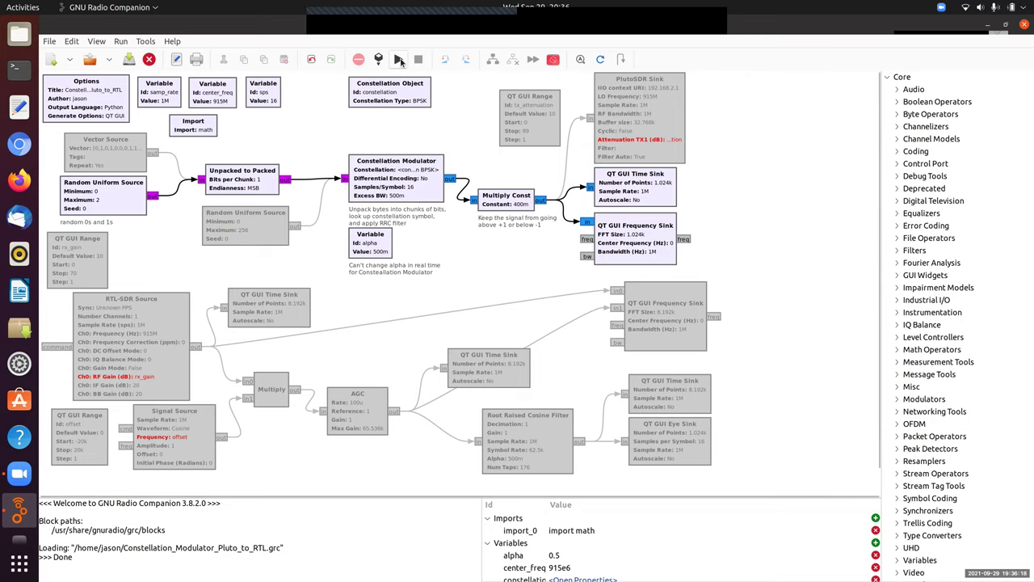
pyautogui.click(398, 60)
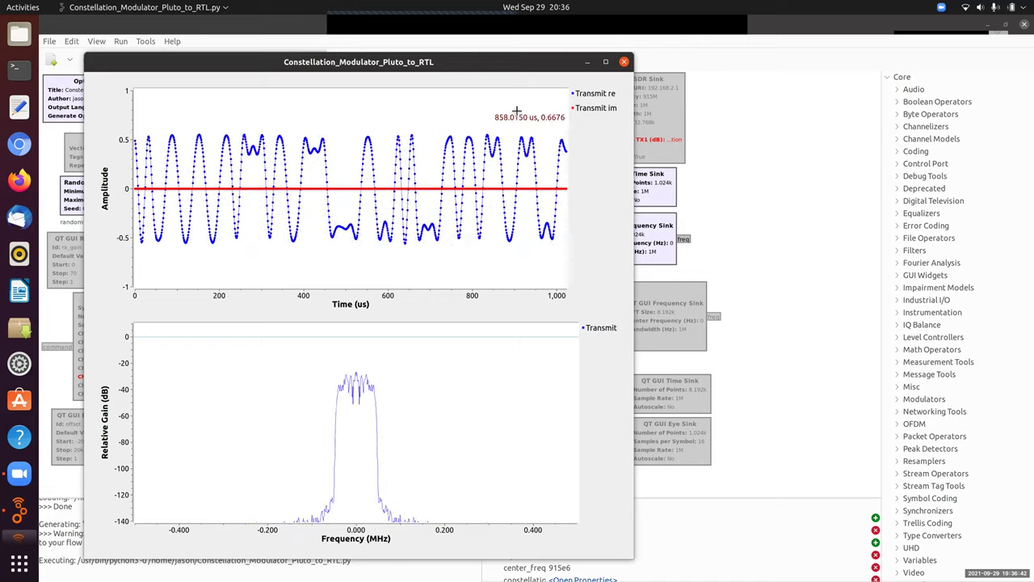
pyautogui.click(625, 63)
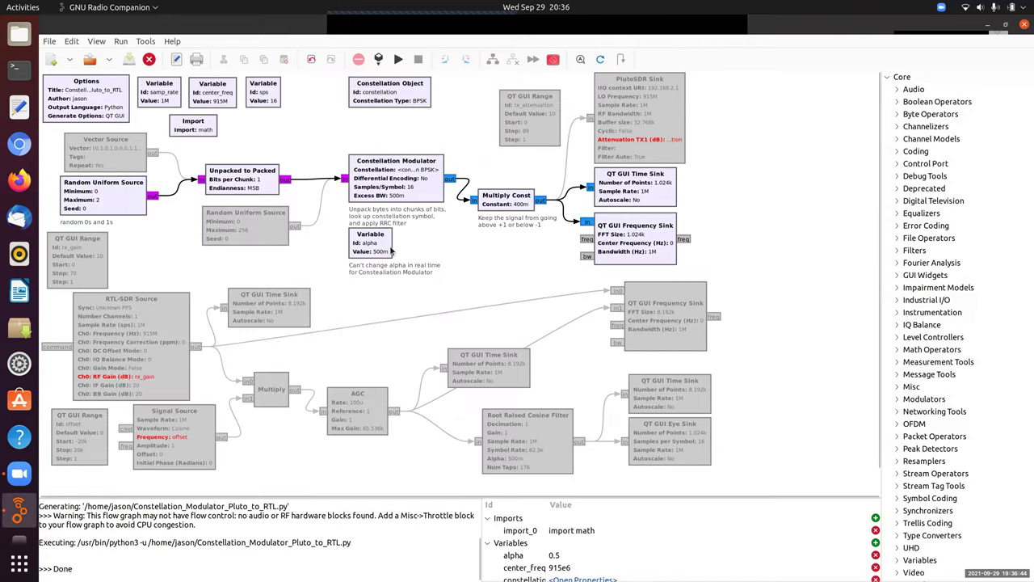
# Change the alpha variable's value from 0.5 to 0.99
pyautogui.doubleClick(391, 251)
pyautogui.click(491, 242)
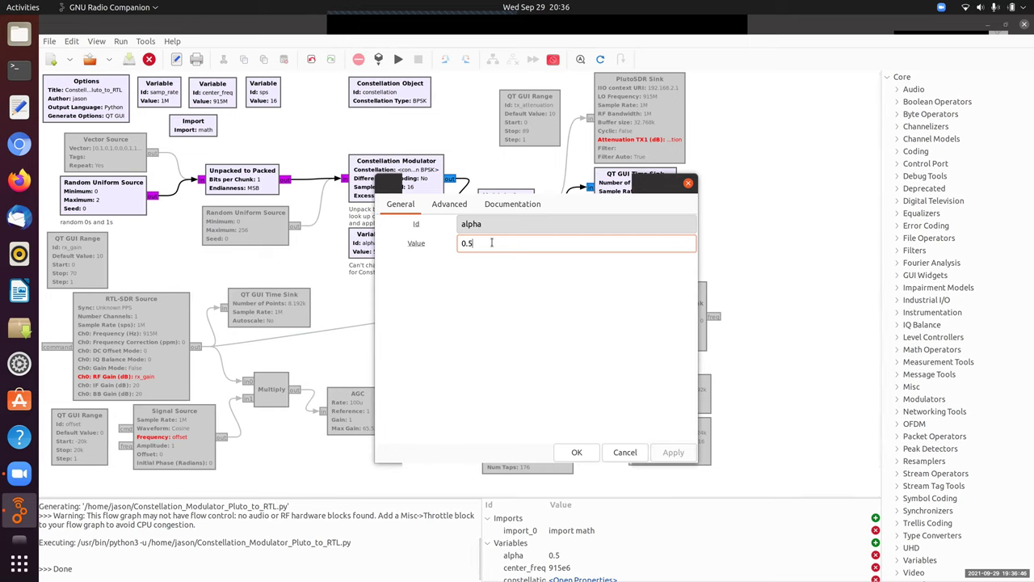
pyautogui.write('99')
pyautogui.click(577, 452)
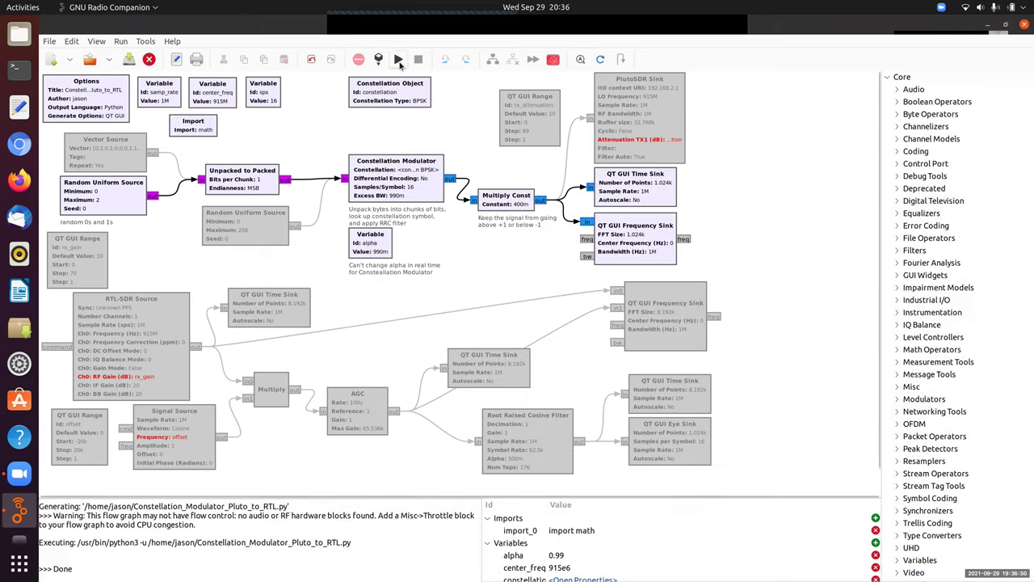
pyautogui.click(399, 59)
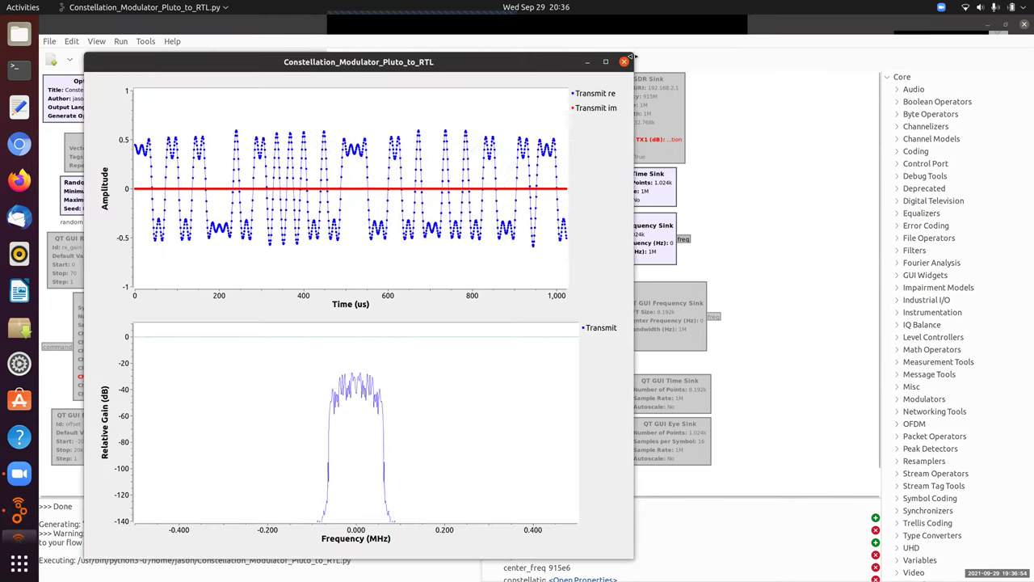
pyautogui.moveTo(634, 72); pyautogui.dragTo(865, 64)
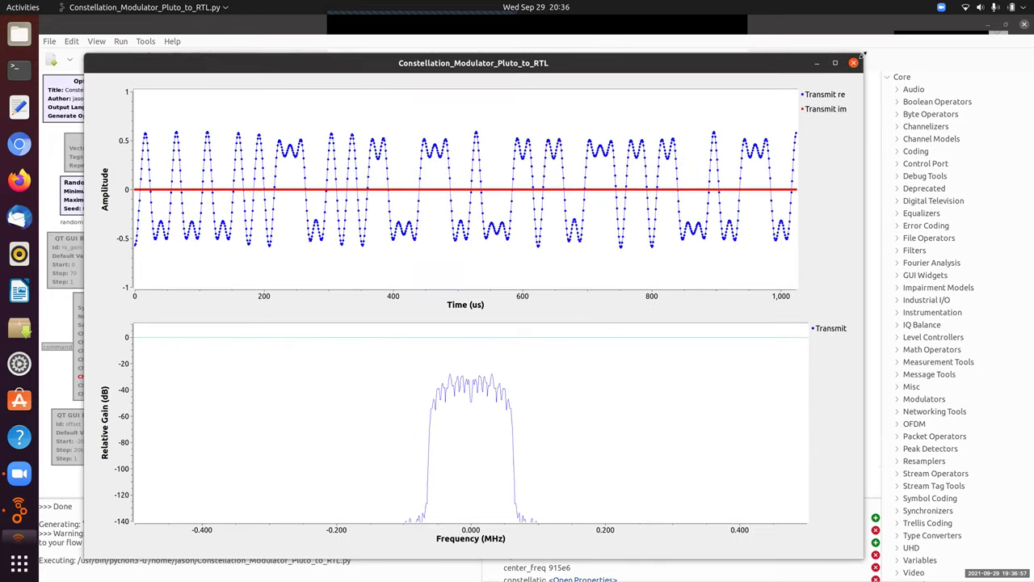
pyautogui.rightClick(764, 101)
pyautogui.click(765, 102)
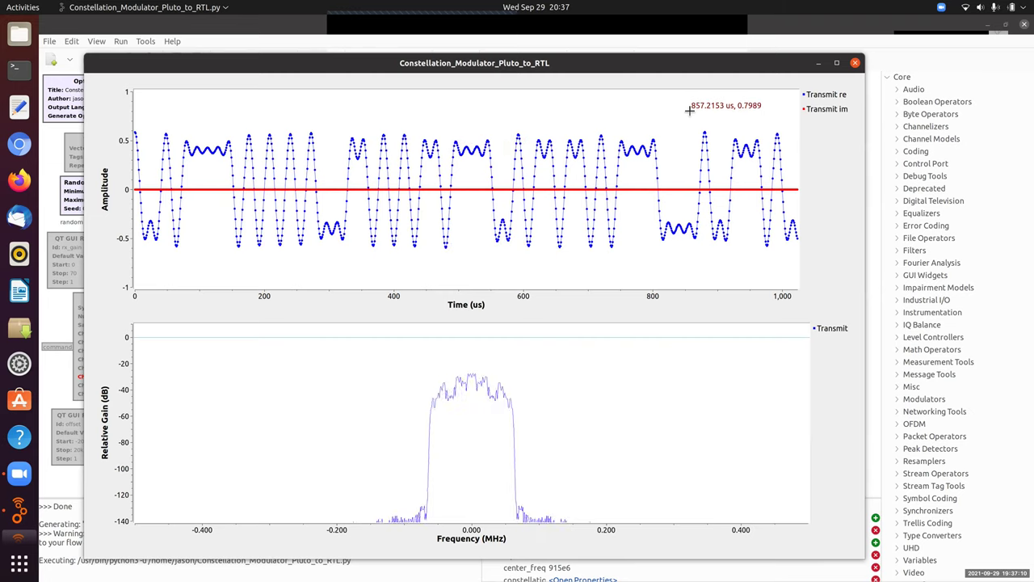
# Stop the running plots and edit the alpha value from 0.99 to 0.10
pyautogui.click(855, 62)
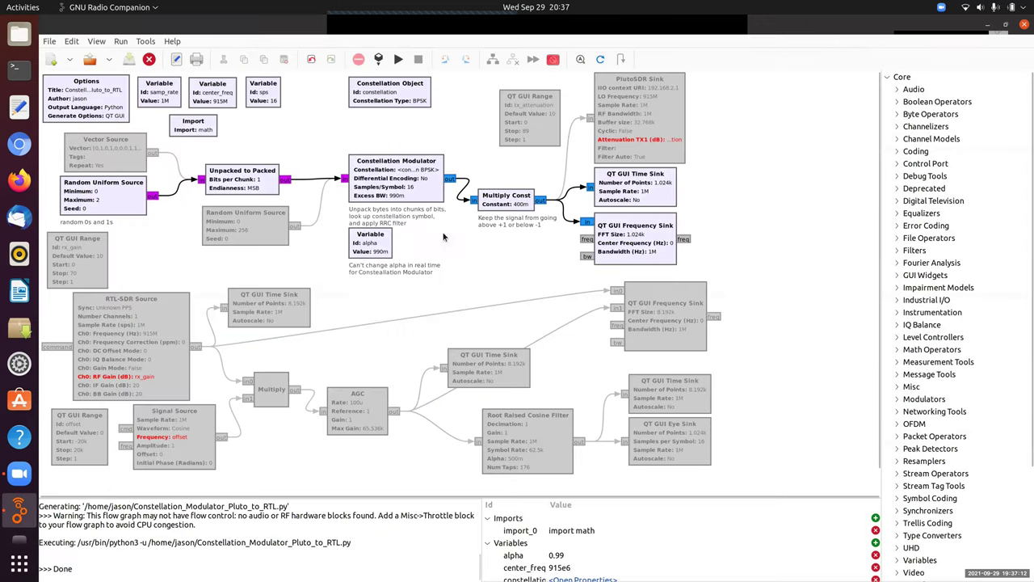
pyautogui.doubleClick(379, 251)
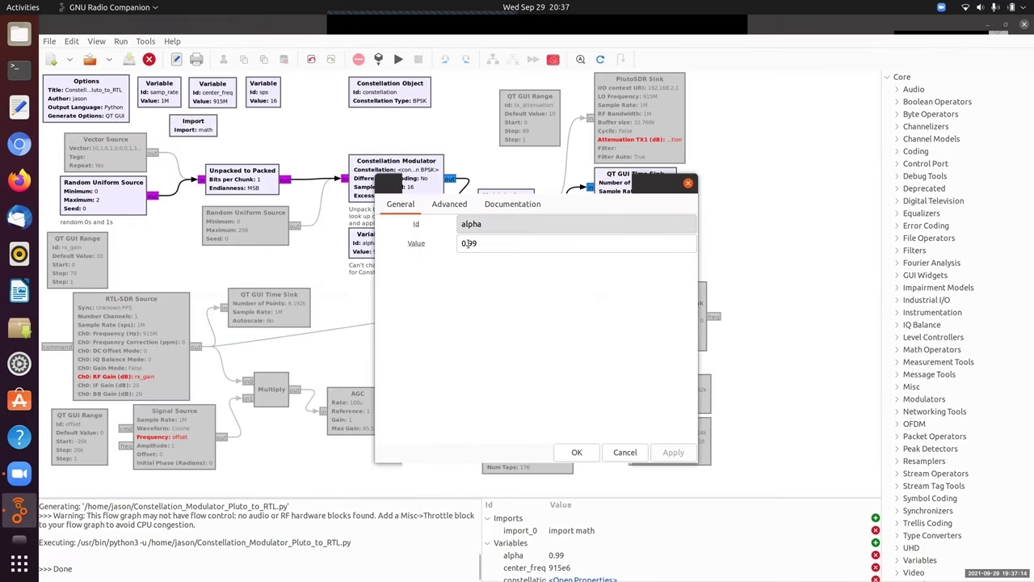
pyautogui.moveTo(467, 242); pyautogui.dragTo(482, 243)
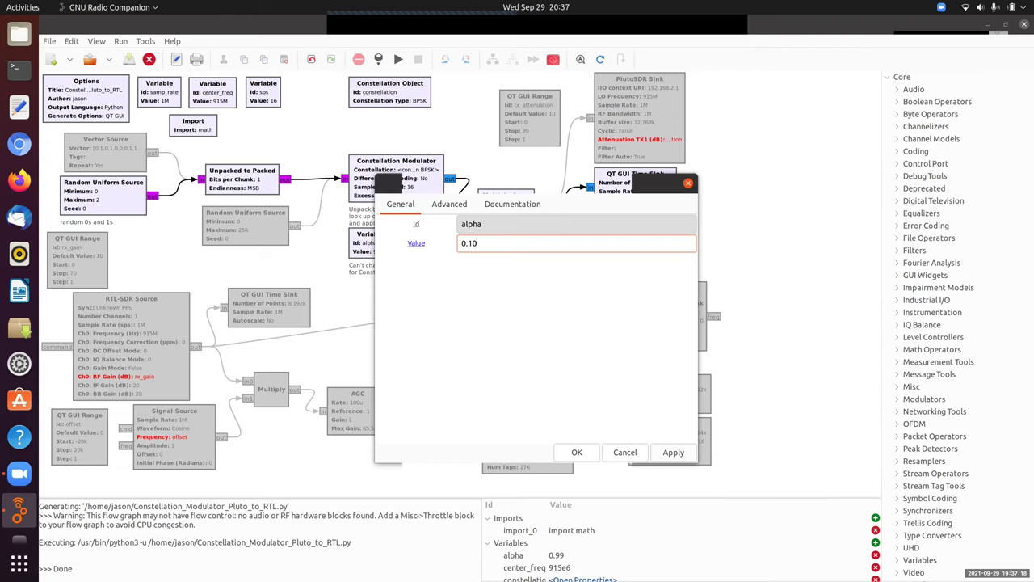
pyautogui.write('10')
pyautogui.click(576, 452)
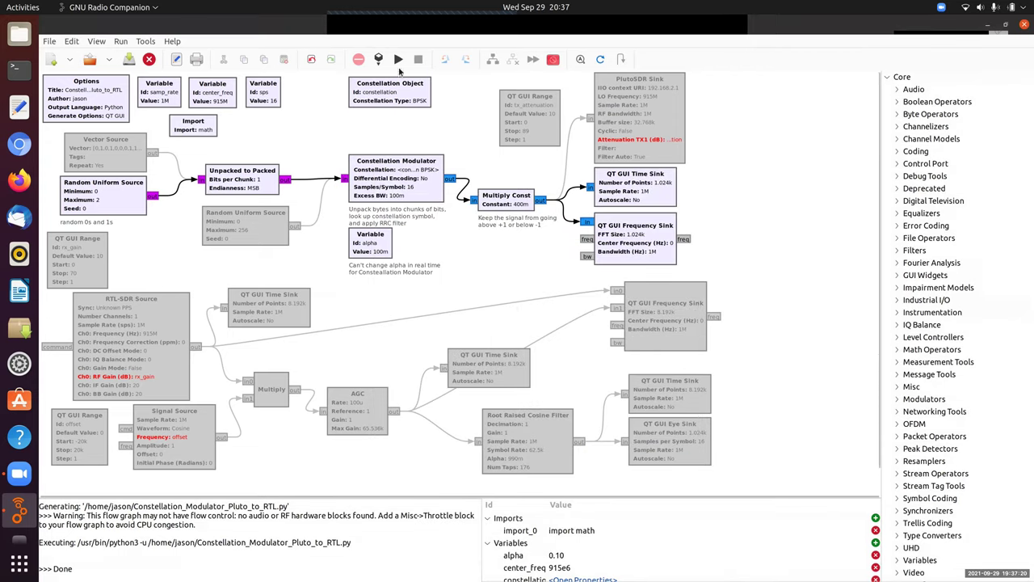
pyautogui.press('F6')
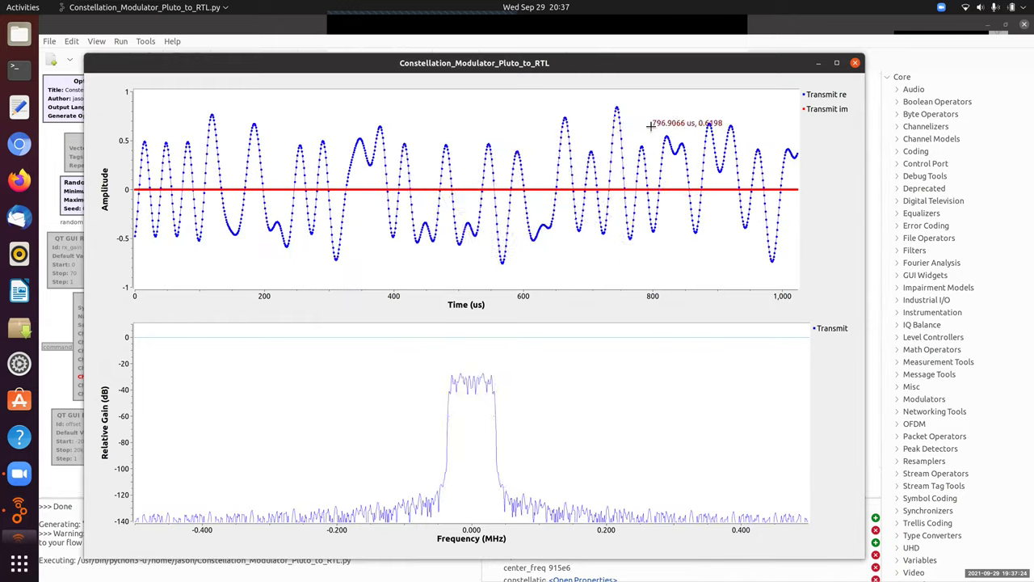
pyautogui.moveTo(553, 320); pyautogui.dragTo(581, 277)
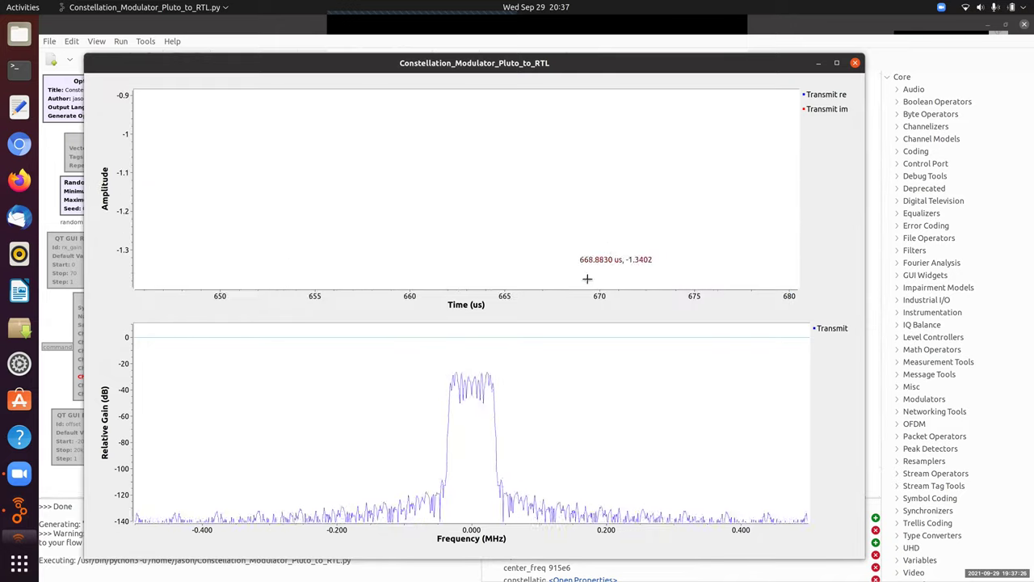
pyautogui.rightClick(606, 186)
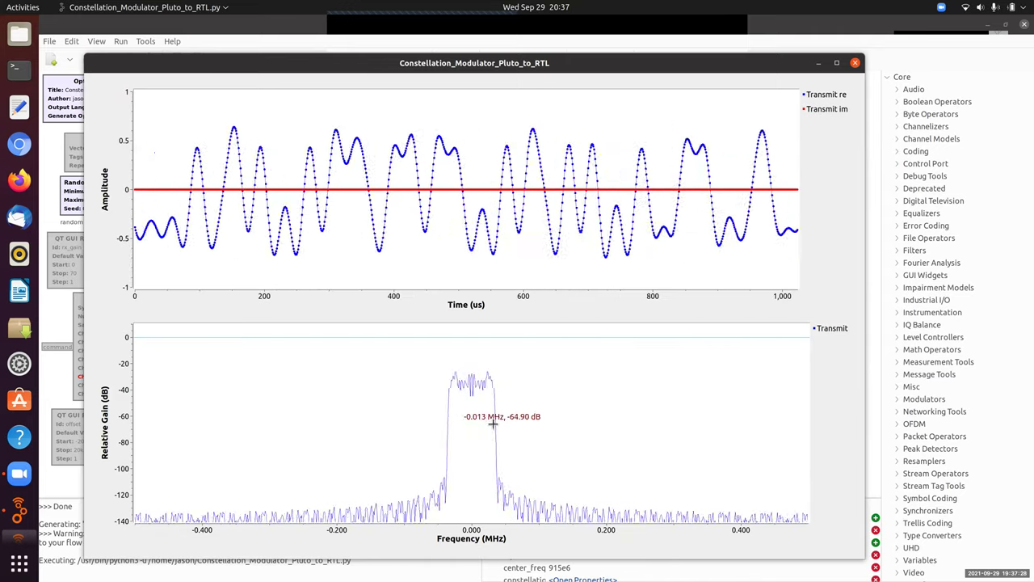
pyautogui.hotkey('alt', 'F4')
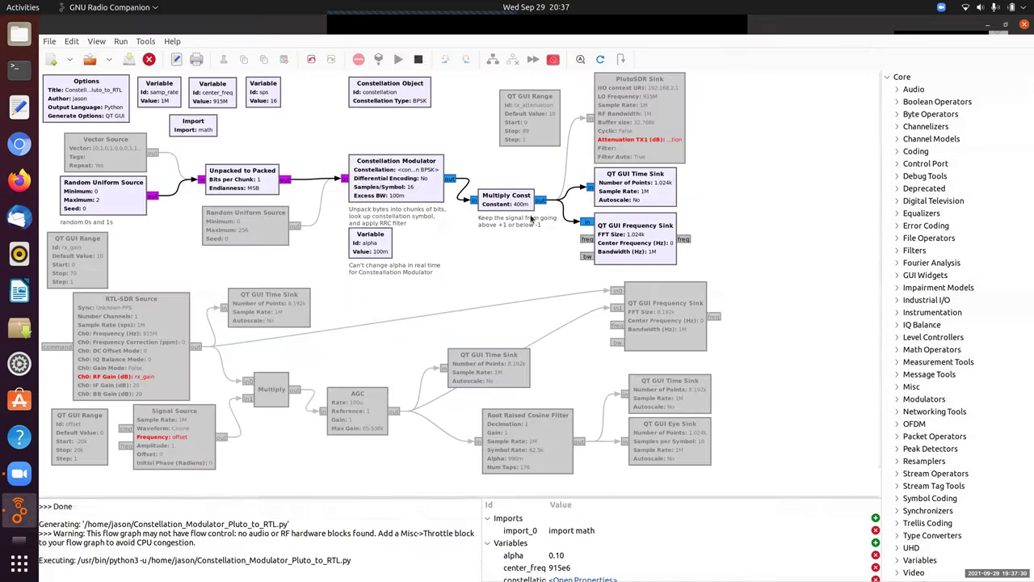
# Set the alpha variable to 0.01
pyautogui.doubleClick(388, 238)
pyautogui.click(474, 243)
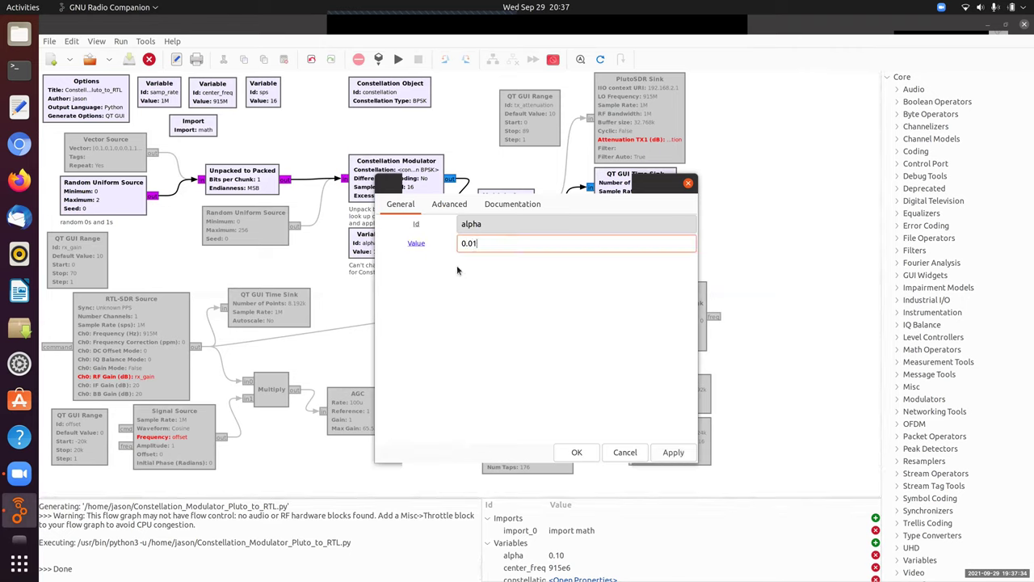
pyautogui.click(568, 449)
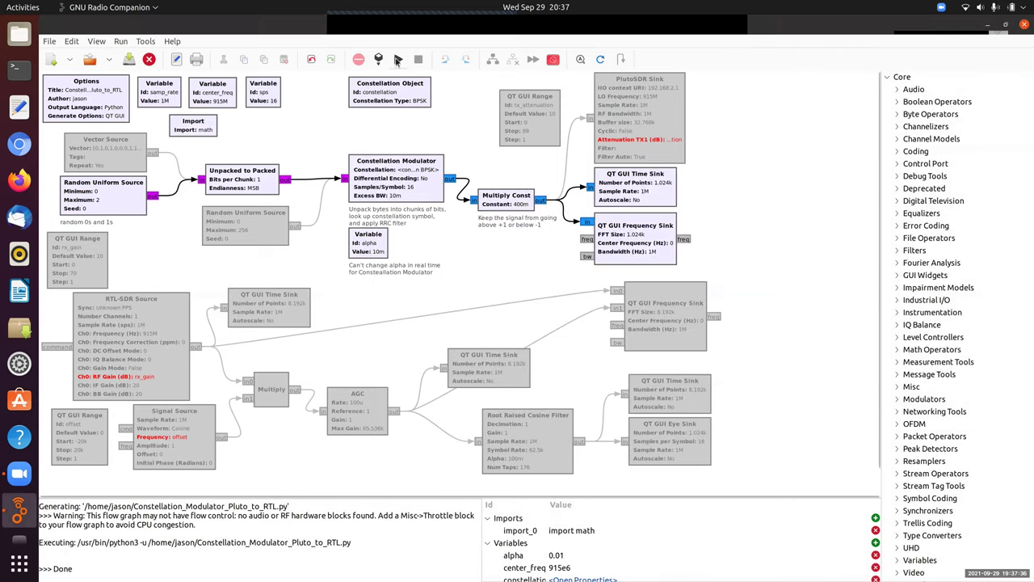
# Run the flowgraph, freeze the transmit time plot to inspect it, then close the window
pyautogui.click(398, 61)
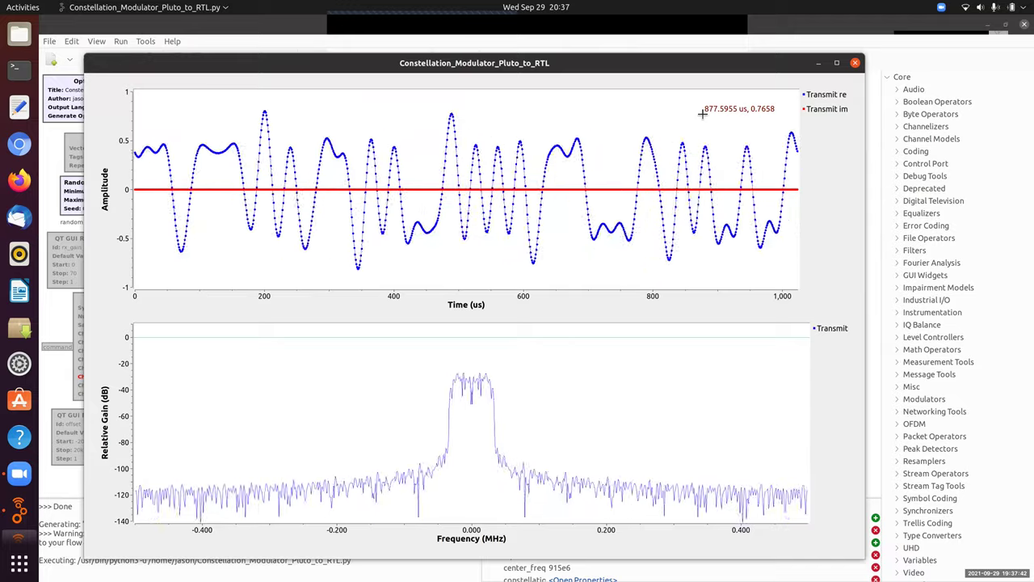
pyautogui.rightClick(709, 119)
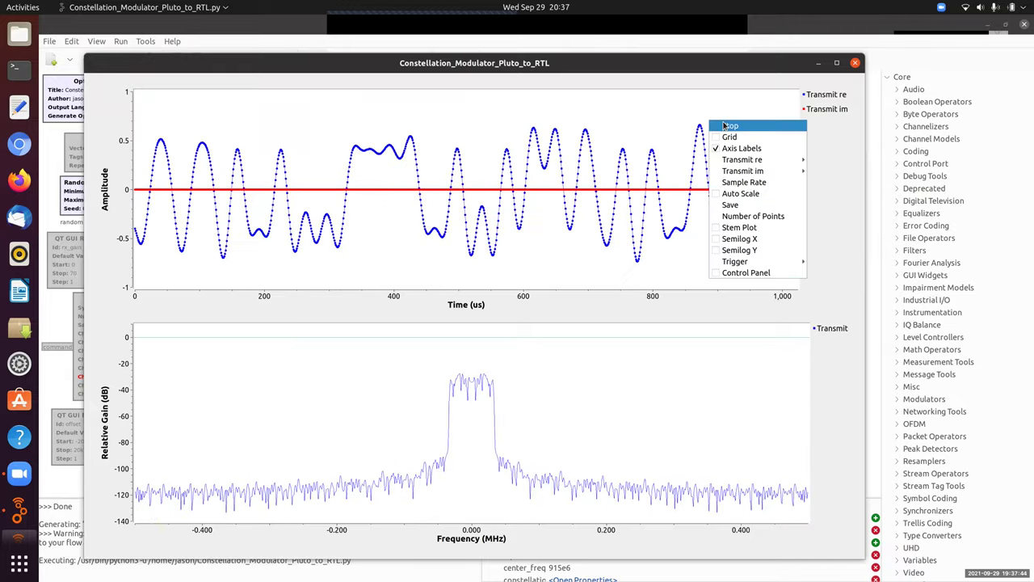
pyautogui.click(727, 126)
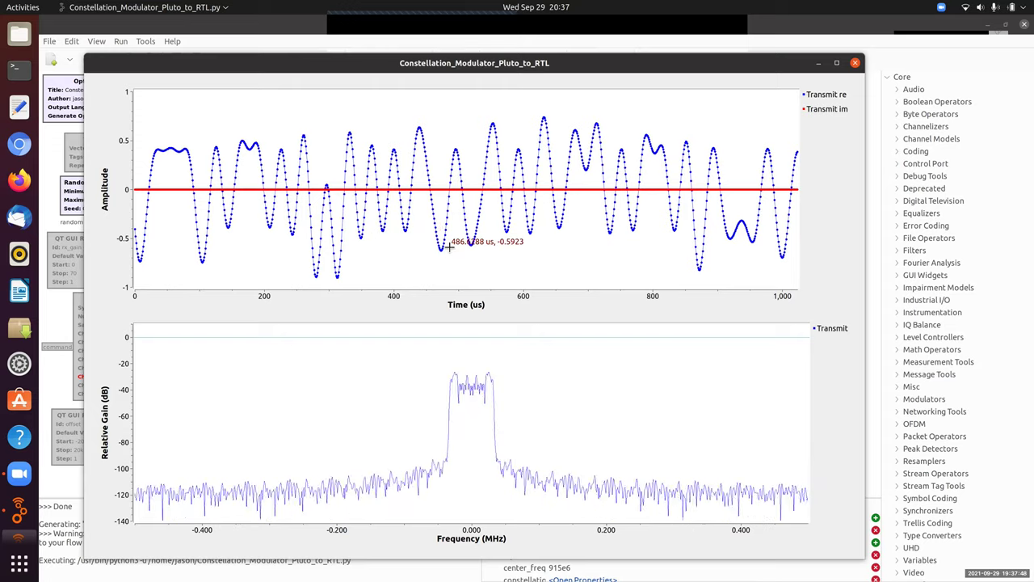
pyautogui.click(856, 63)
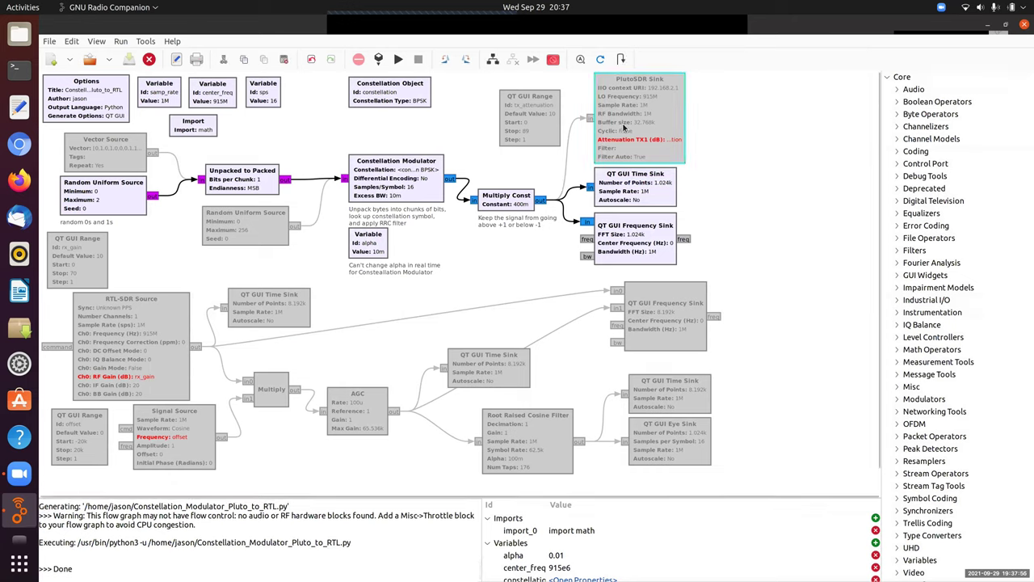
# Enable the PlutoSDR Sink, tx_attenuation and rx_gain ranges, RTL-SDR Source and raw receive time sink
pyautogui.press('e')
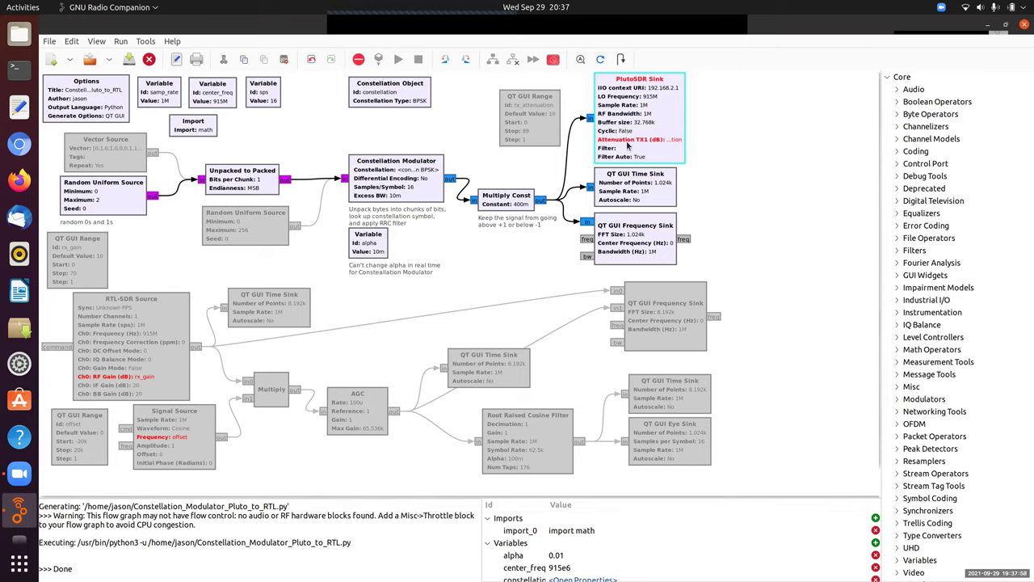
pyautogui.click(544, 140)
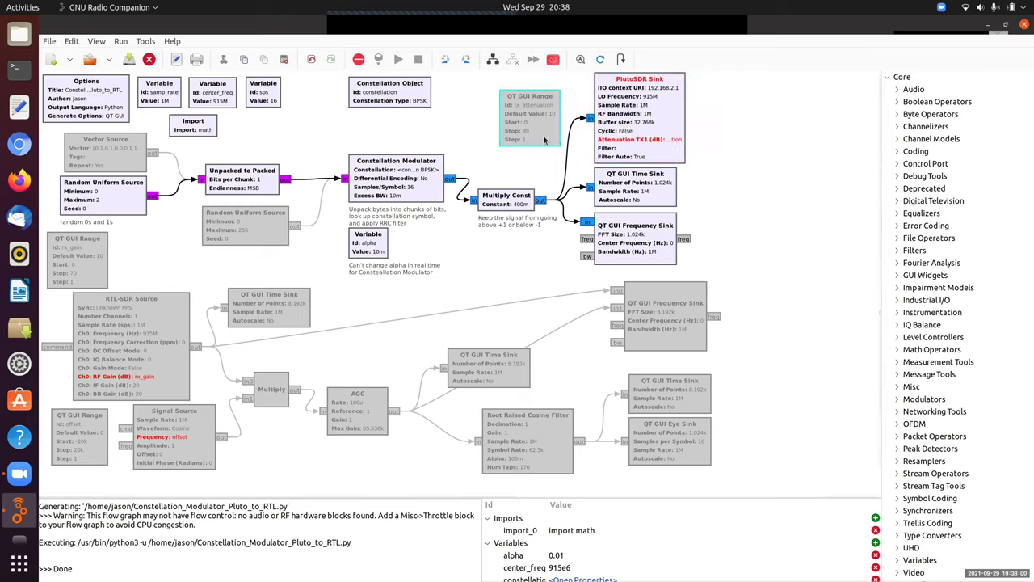
pyautogui.press('e')
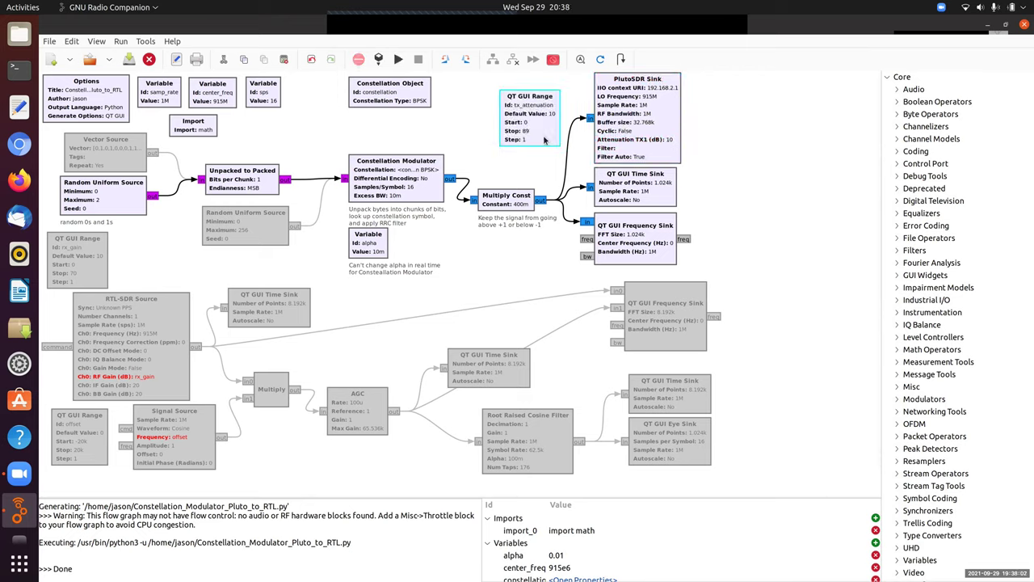
pyautogui.click(482, 131)
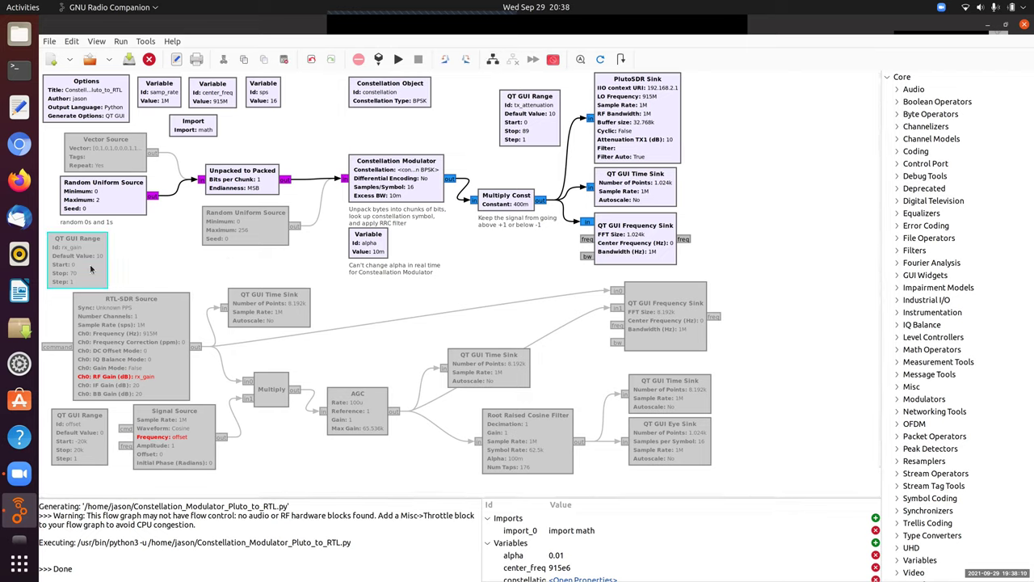
pyautogui.press('e')
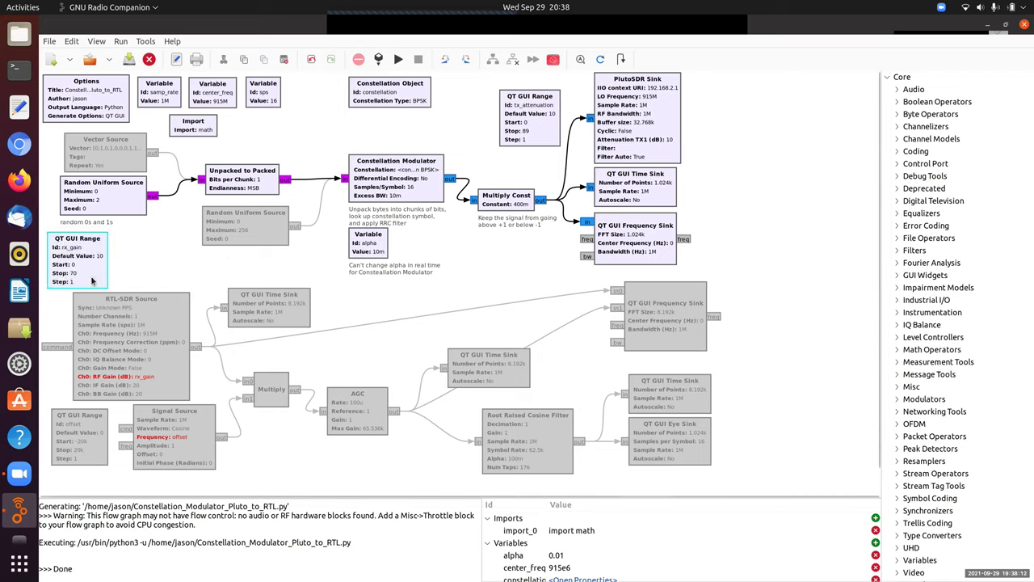
pyautogui.click(128, 331)
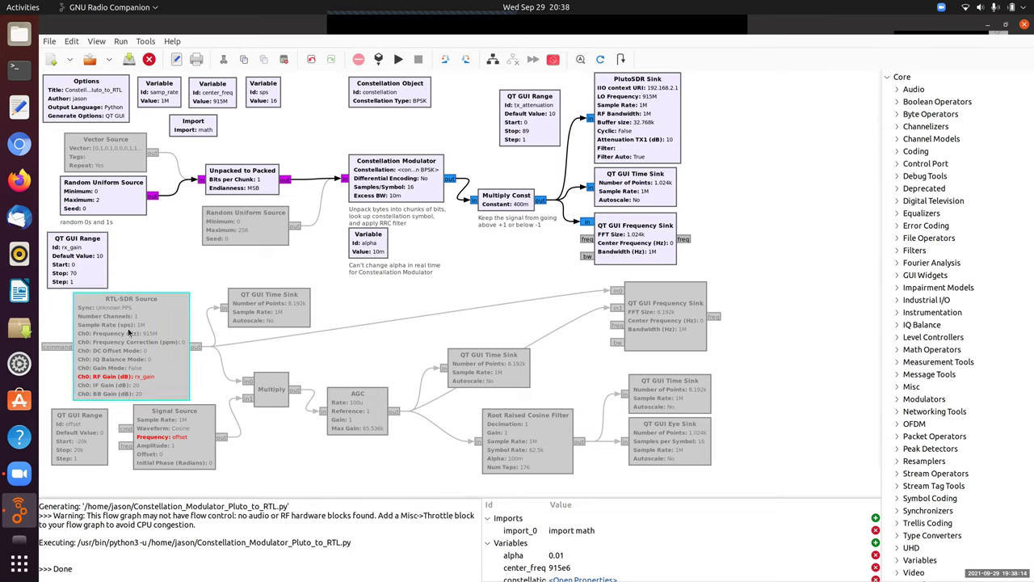
pyautogui.press('e')
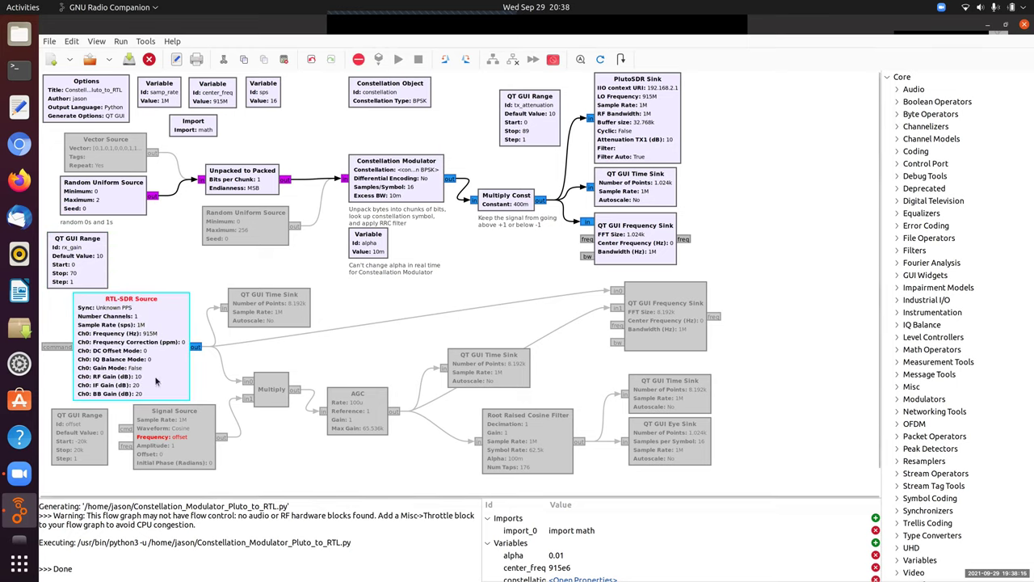
pyautogui.click(257, 322)
pyautogui.press('e')
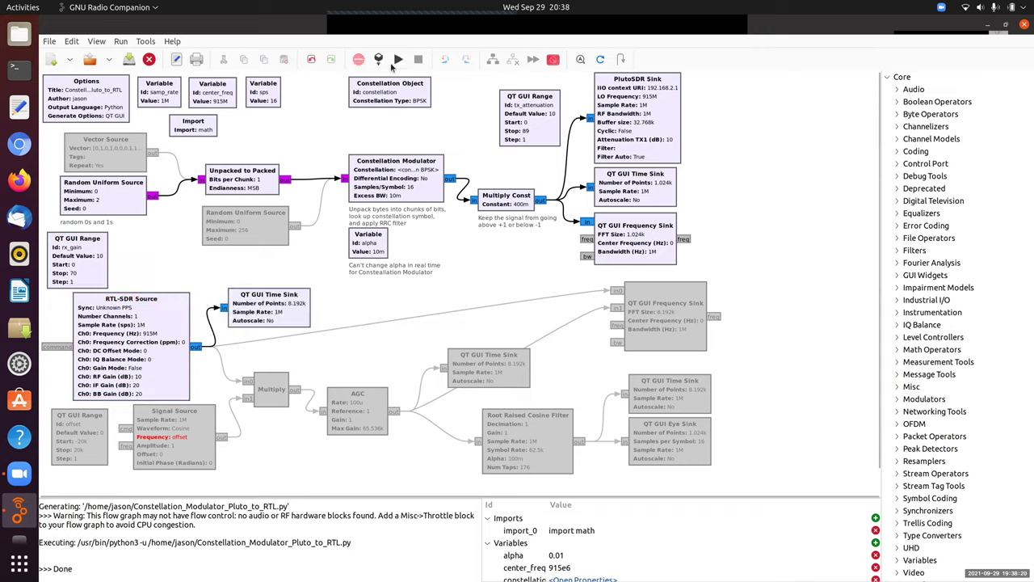
# Run the flowgraph with F6, raise rx_gain to 51 for a strong raw signal, then close it
pyautogui.press('F6')
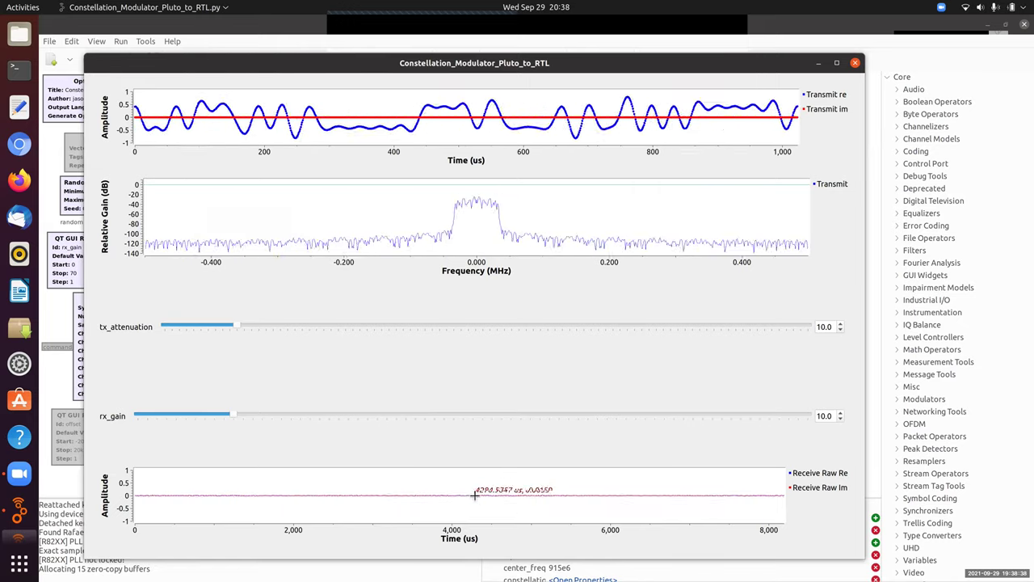
pyautogui.moveTo(233, 414); pyautogui.dragTo(631, 418)
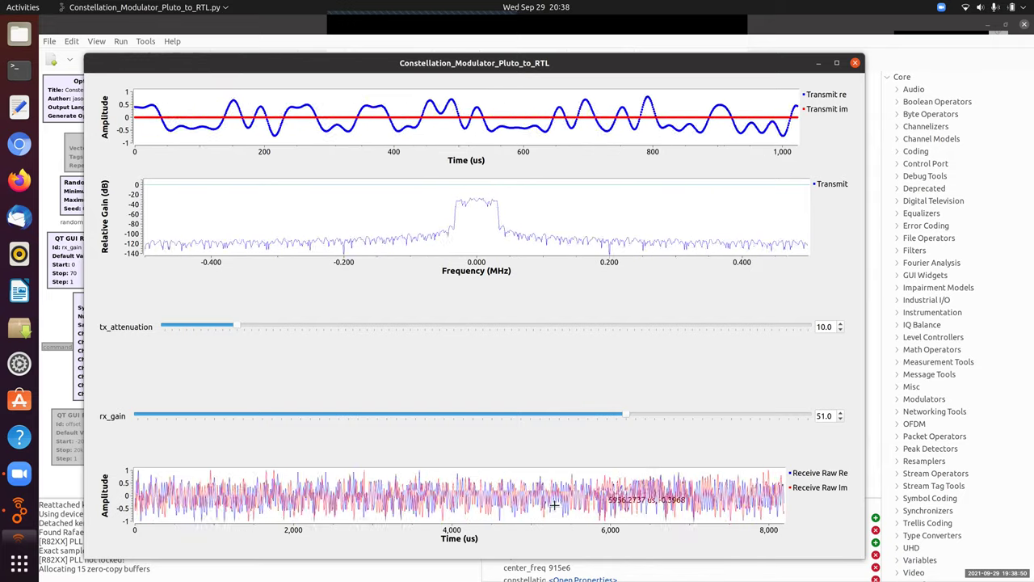
pyautogui.click(855, 63)
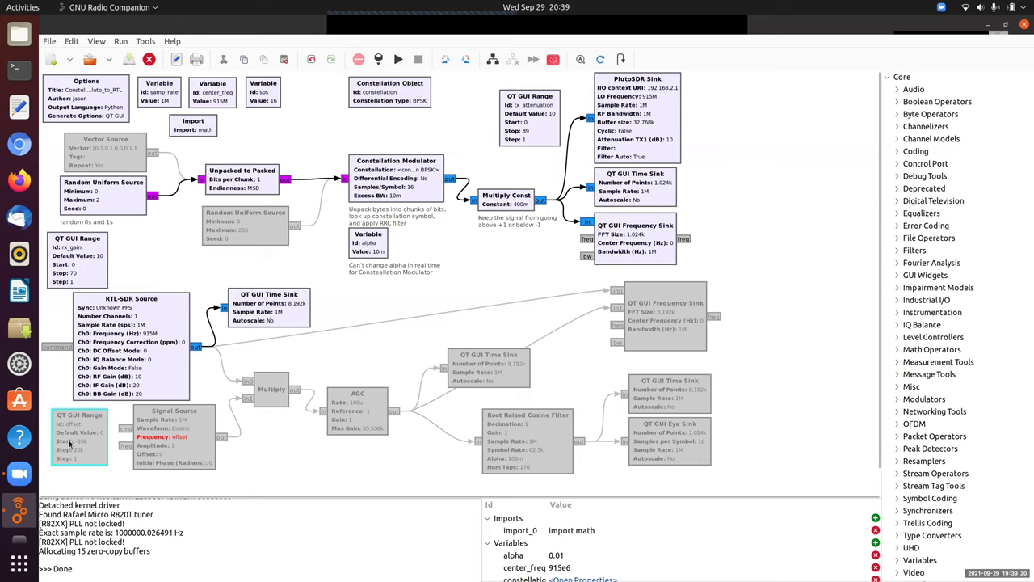
# Enable the offset range, Signal Source, Multiply, AGC, AGC time sink and receive frequency sink
pyautogui.press('e')
pyautogui.click(171, 446)
pyautogui.press('e')
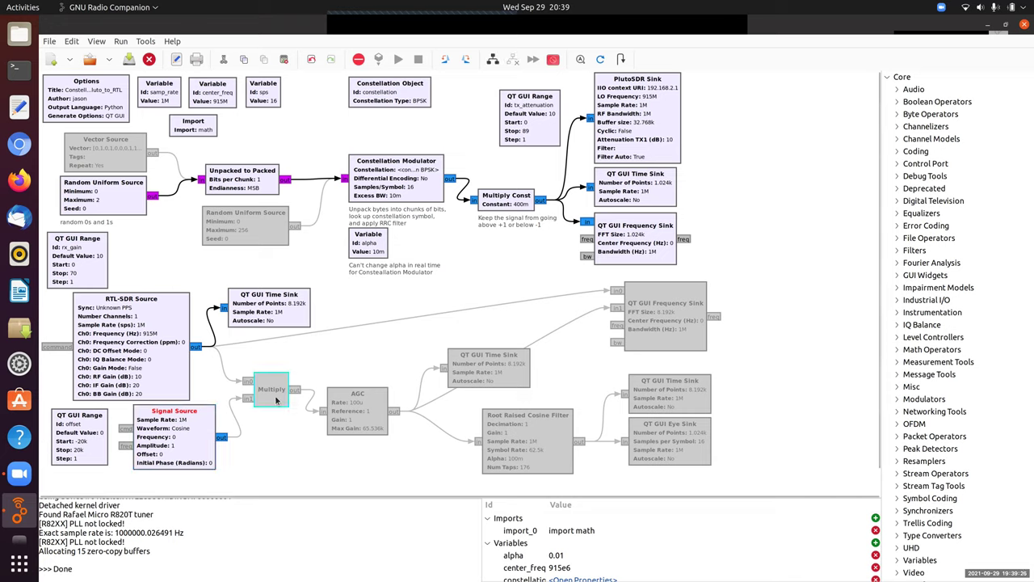
pyautogui.press('e')
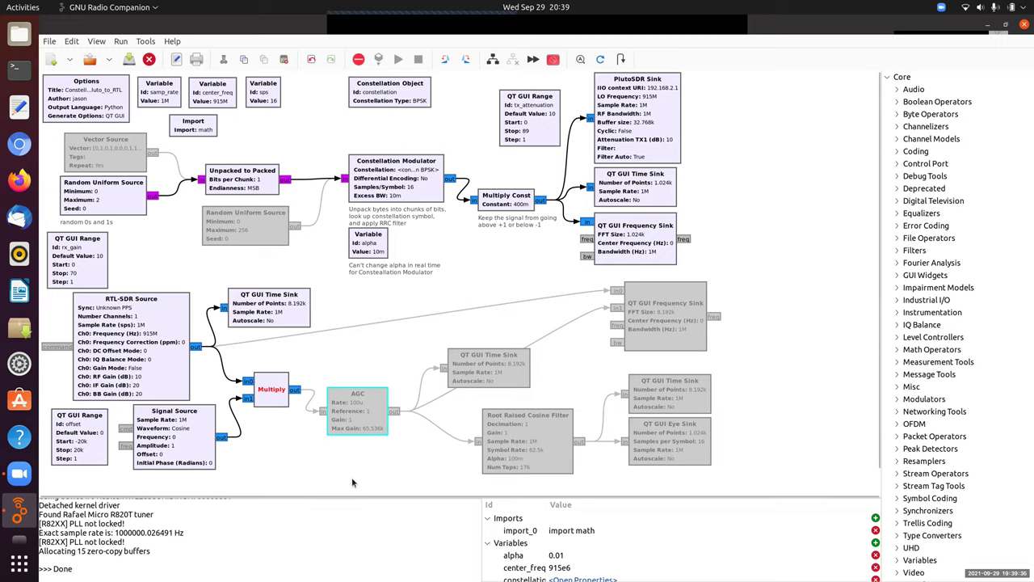
pyautogui.press('e')
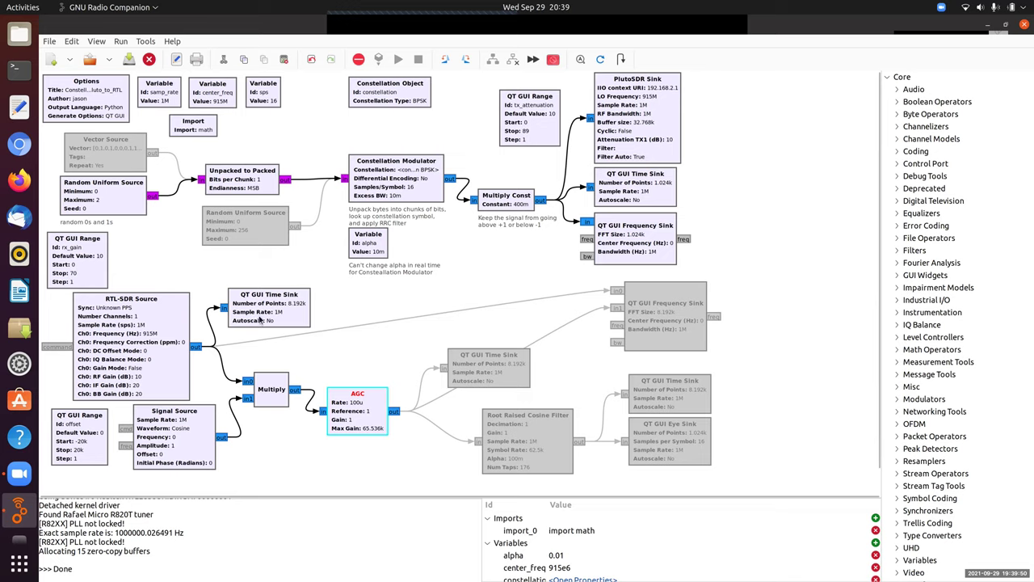
pyautogui.click(517, 365)
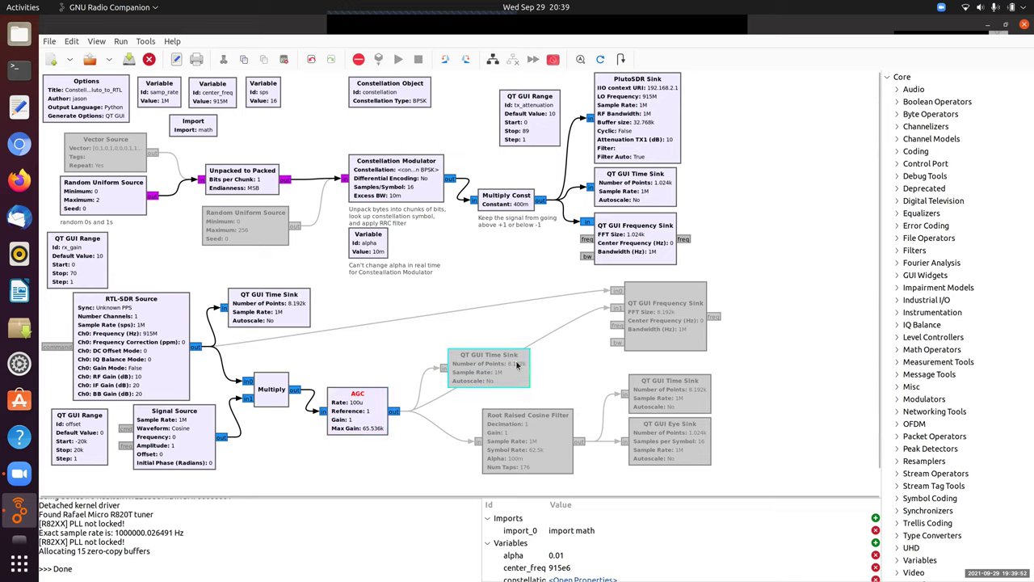
pyautogui.press('e')
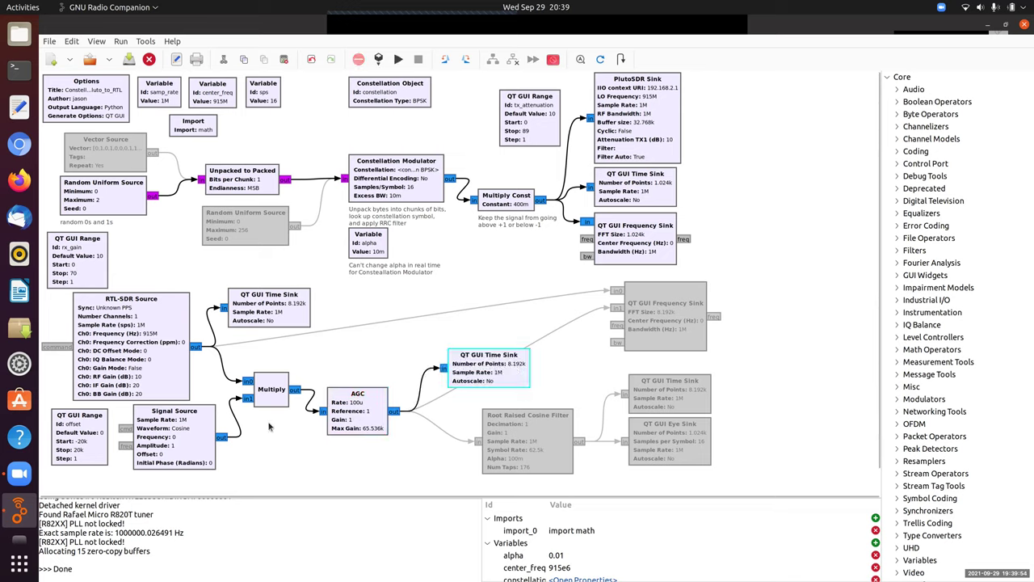
pyautogui.click(343, 411)
pyautogui.press('e')
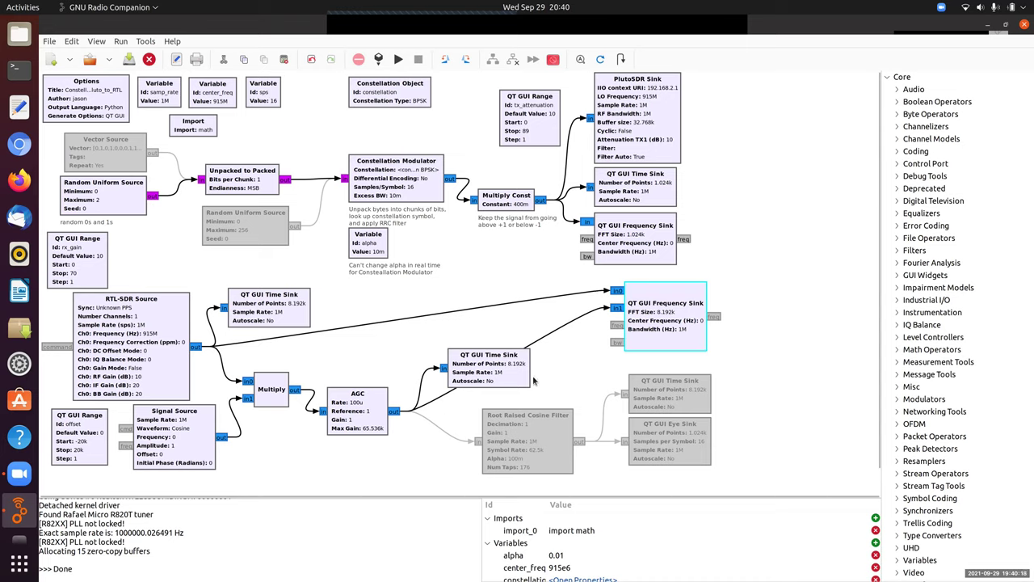
pyautogui.click(103, 335)
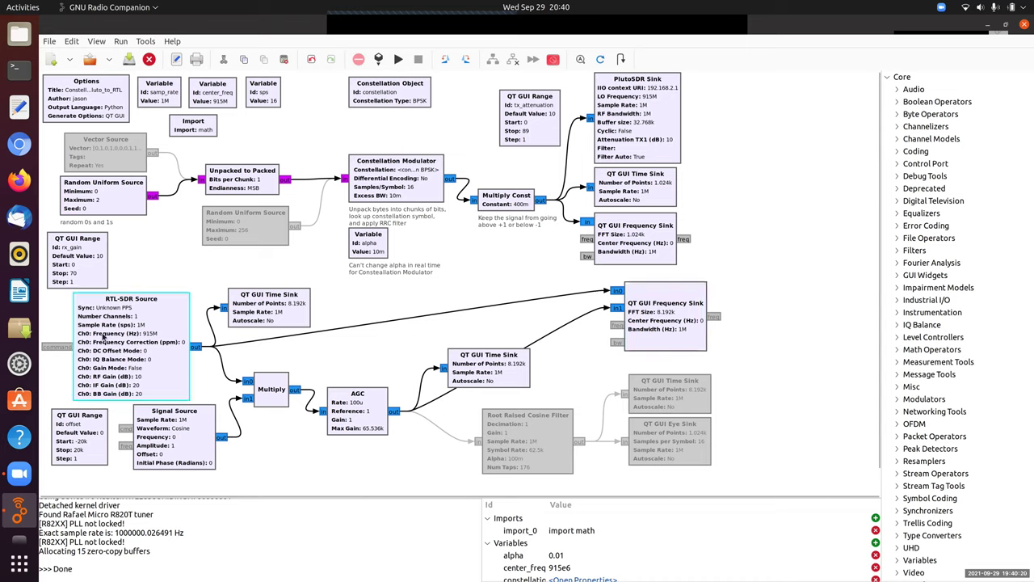
pyautogui.click(474, 304)
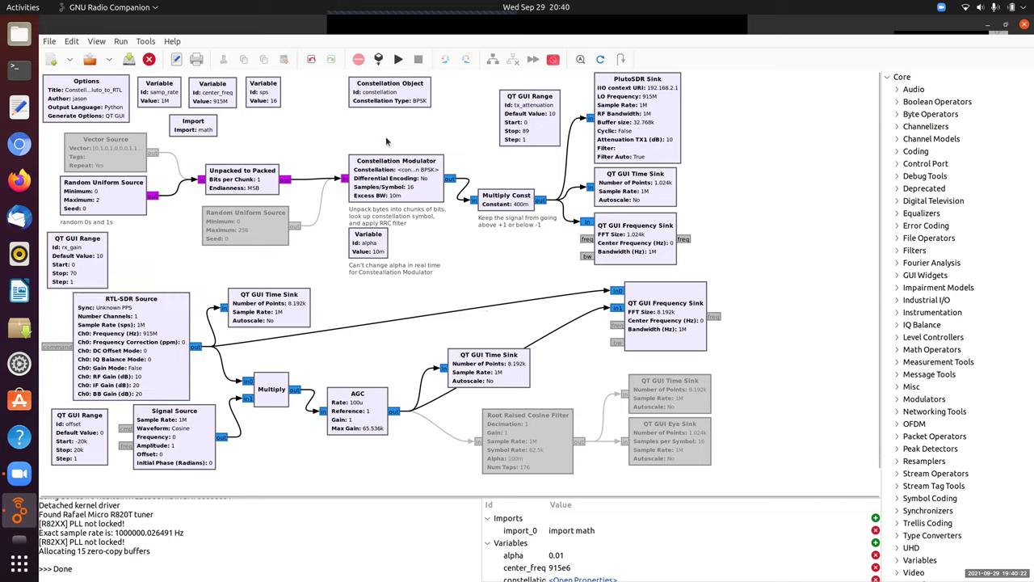
# Run the updated flowgraph, raise rx_gain from 22 to 29, and scroll to the frequency plot
pyautogui.click(399, 59)
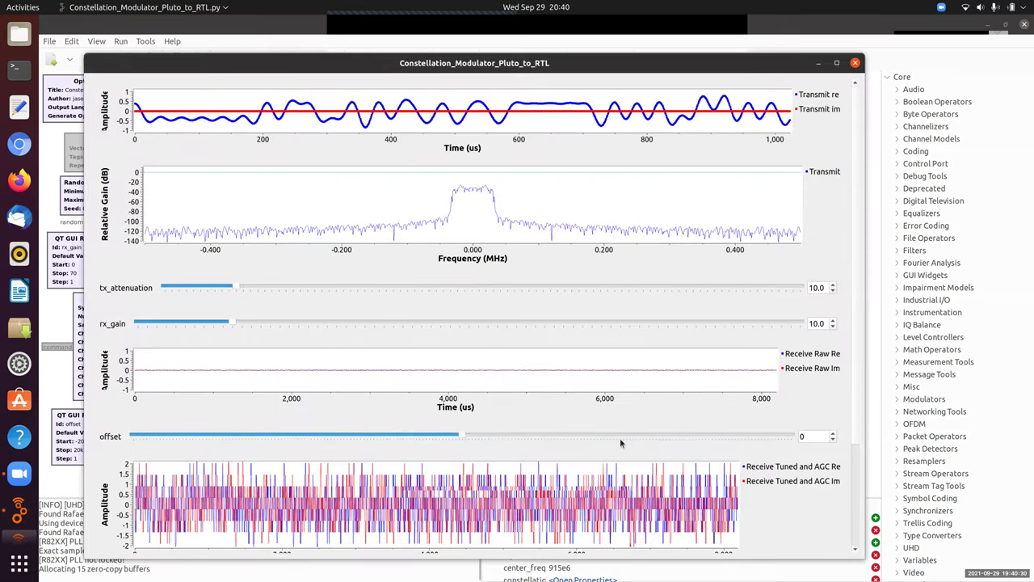
pyautogui.click(350, 323)
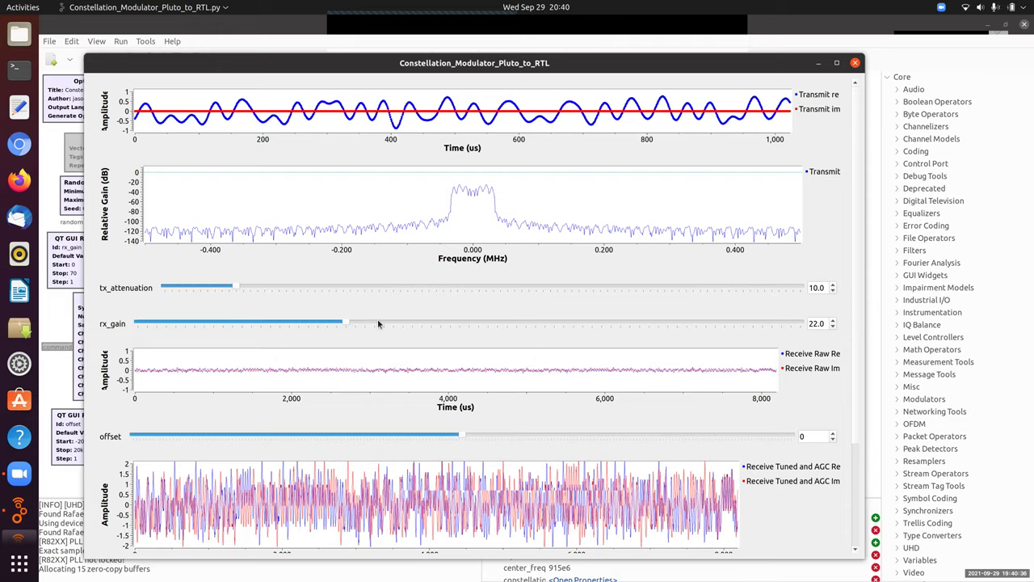
pyautogui.moveTo(359, 324); pyautogui.dragTo(410, 323)
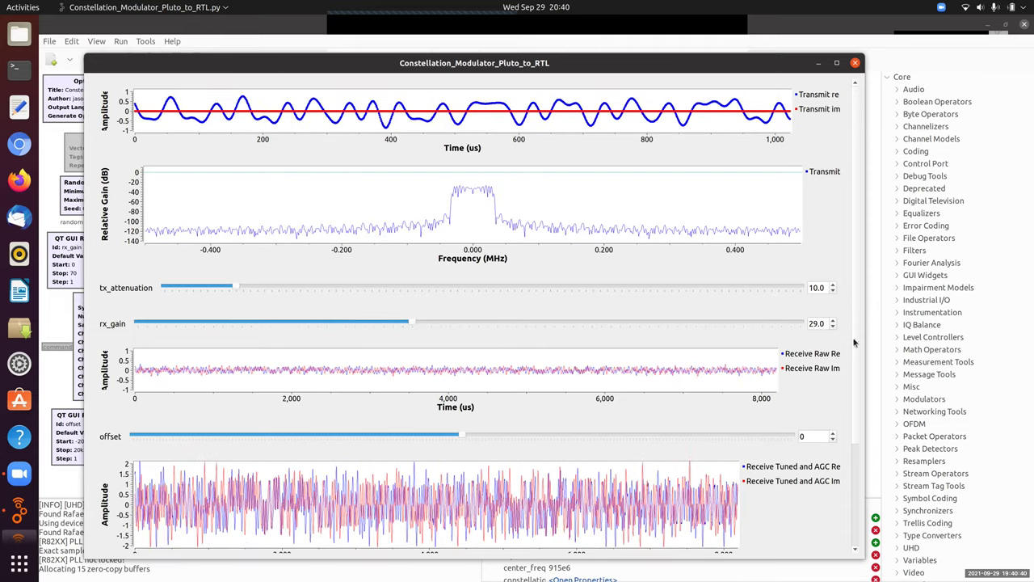
pyautogui.scroll(-2, 846, 465)
pyautogui.scroll(-2, 846, 464)
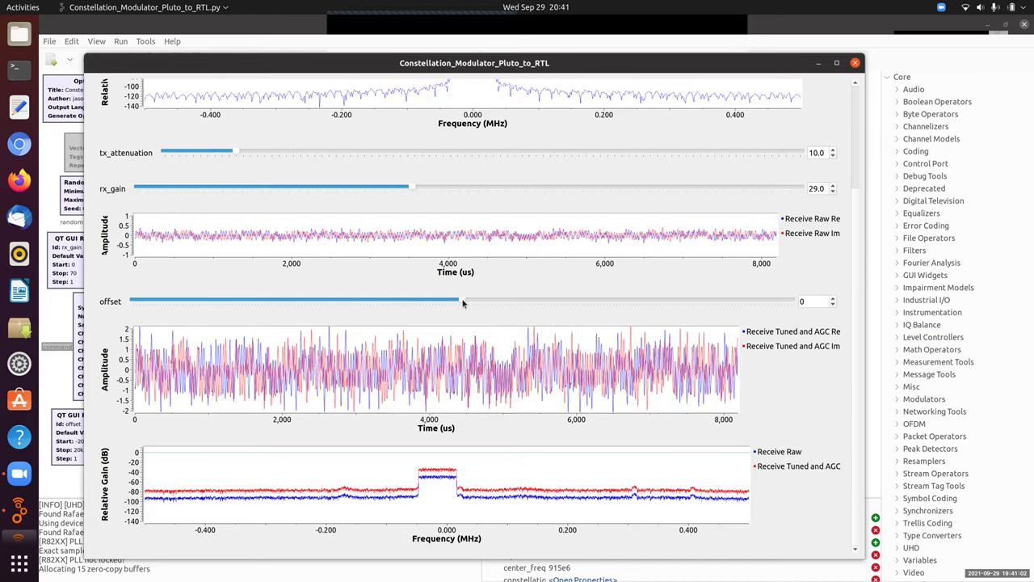
# Set the offset slider to 15550 and zoom the AGC time plot to about 700–4300 µs
pyautogui.moveTo(462, 302); pyautogui.dragTo(722, 303)
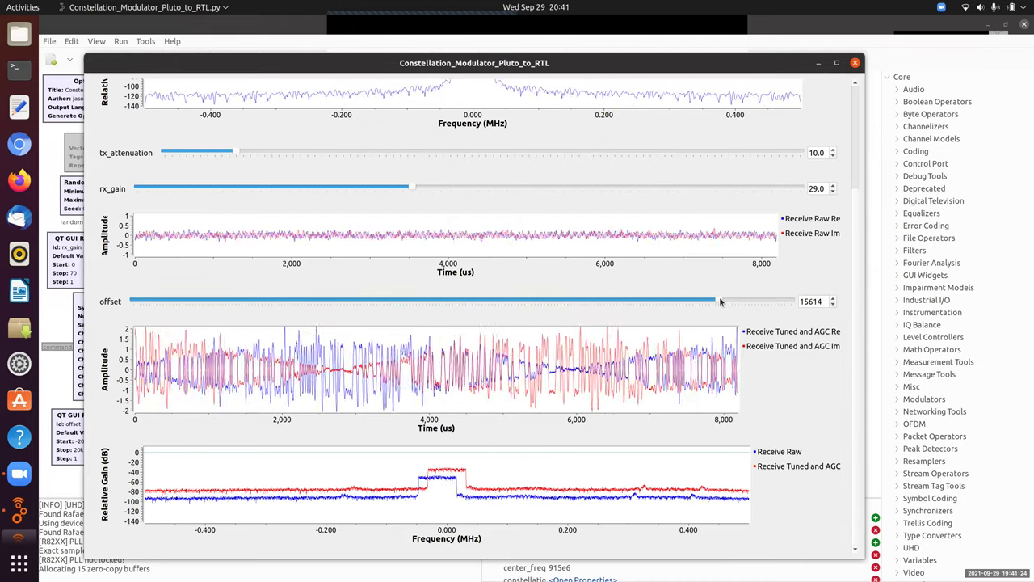
pyautogui.moveTo(721, 301); pyautogui.dragTo(722, 301)
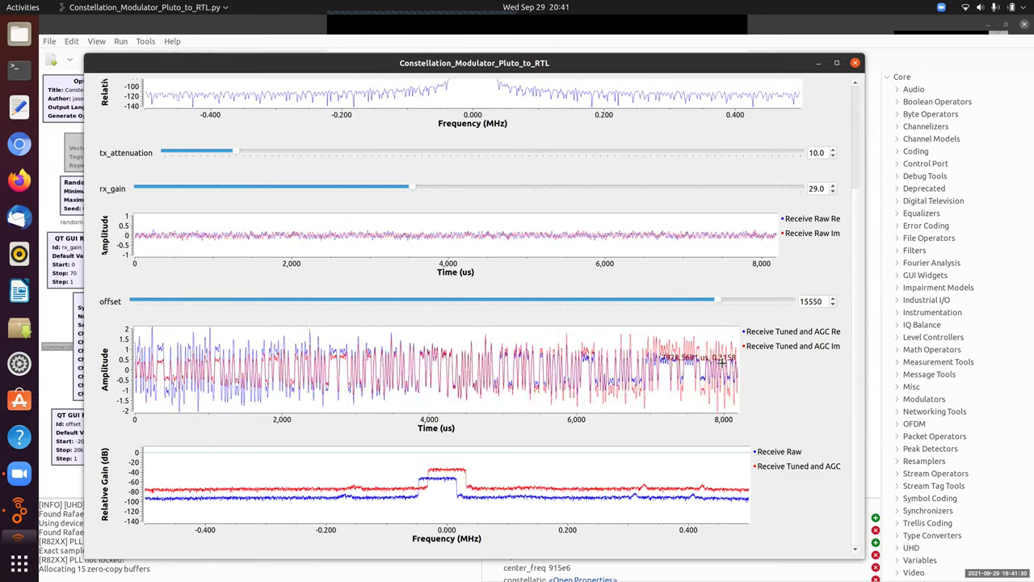
pyautogui.rightClick(707, 338)
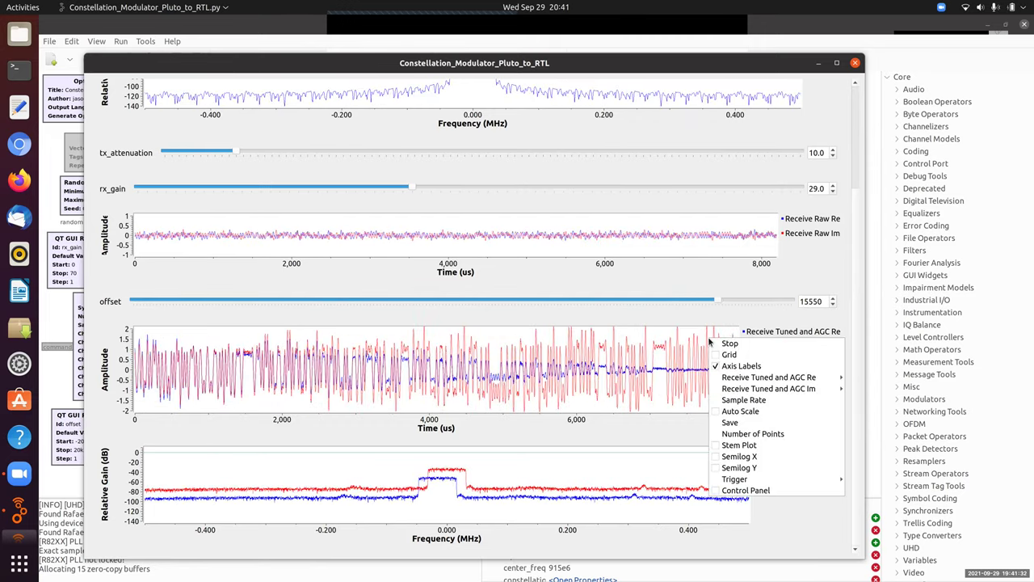
pyautogui.press('Escape')
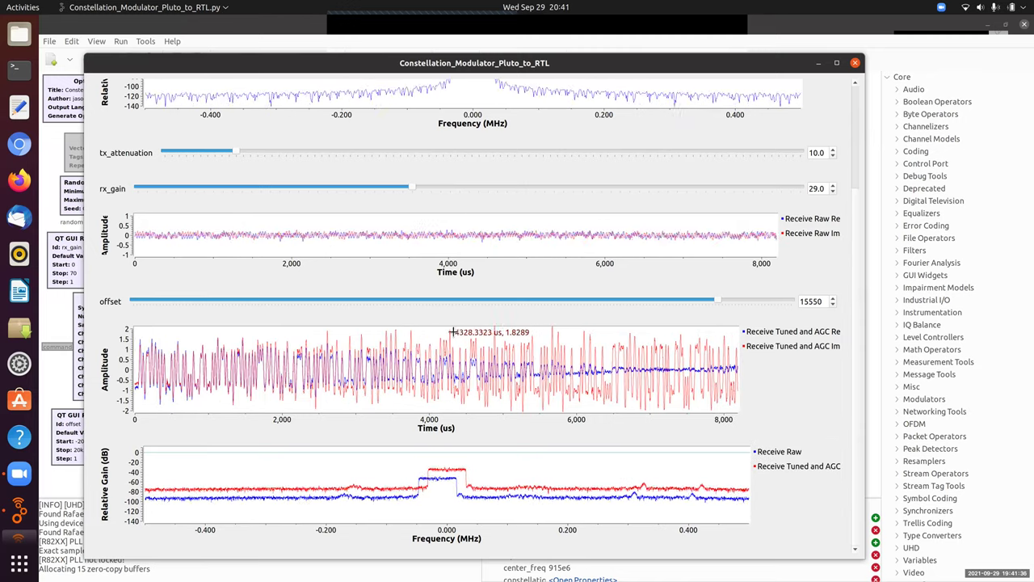
pyautogui.moveTo(453, 331); pyautogui.dragTo(188, 409)
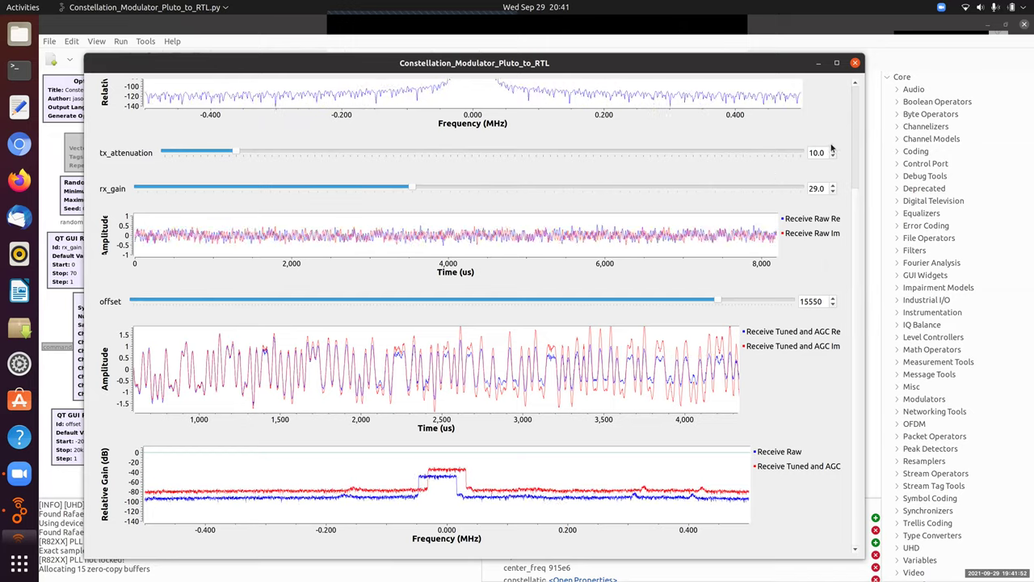
# Set the alpha variable to 1 and run the flowgraph again
pyautogui.hotkey('alt', 'Tab')
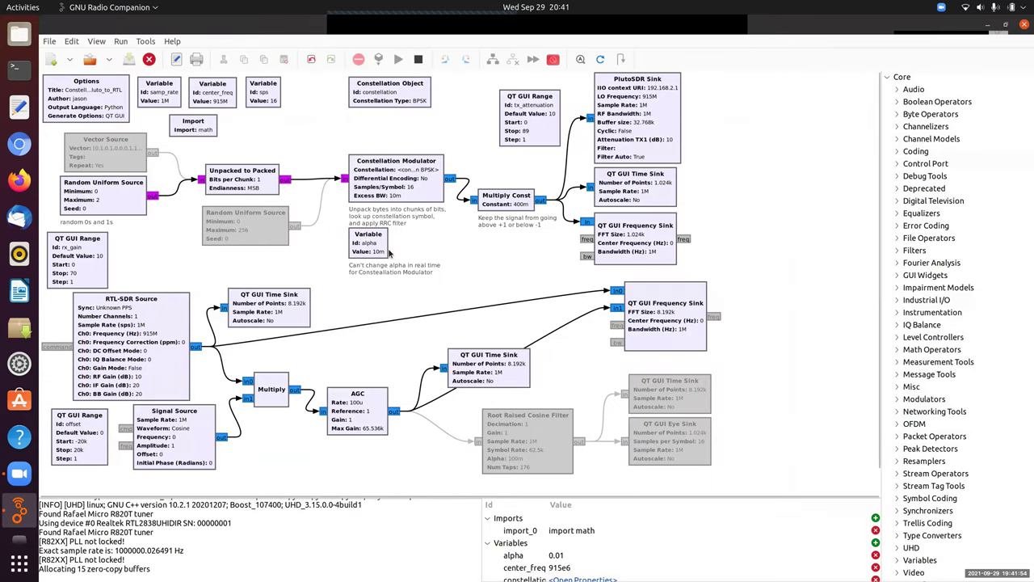
pyautogui.doubleClick(383, 251)
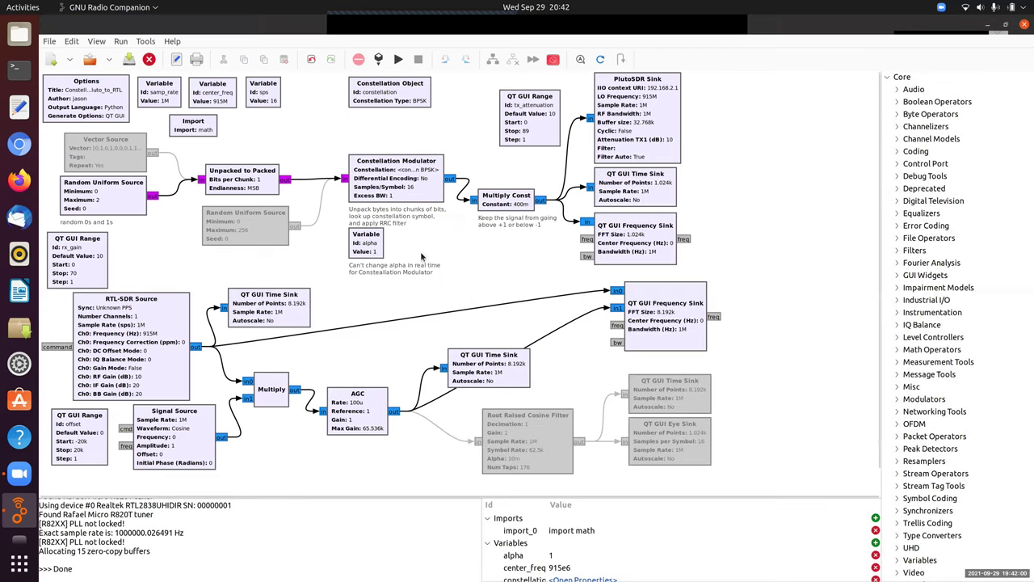
pyautogui.click(399, 62)
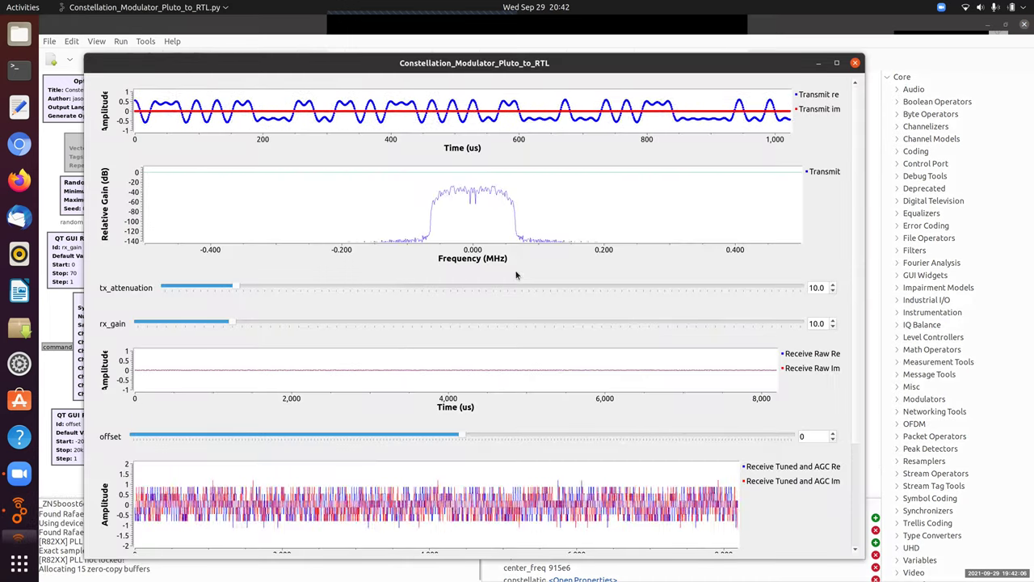
# Raise rx_gain to 22 and push the frequency offset up to about 15533
pyautogui.click(345, 323)
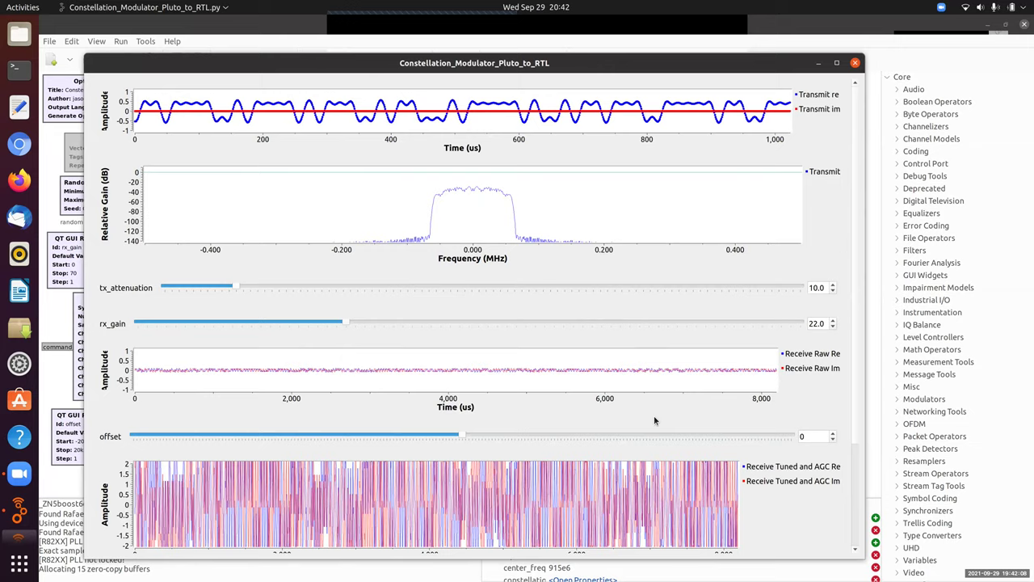
pyautogui.scroll(-3, 821, 389)
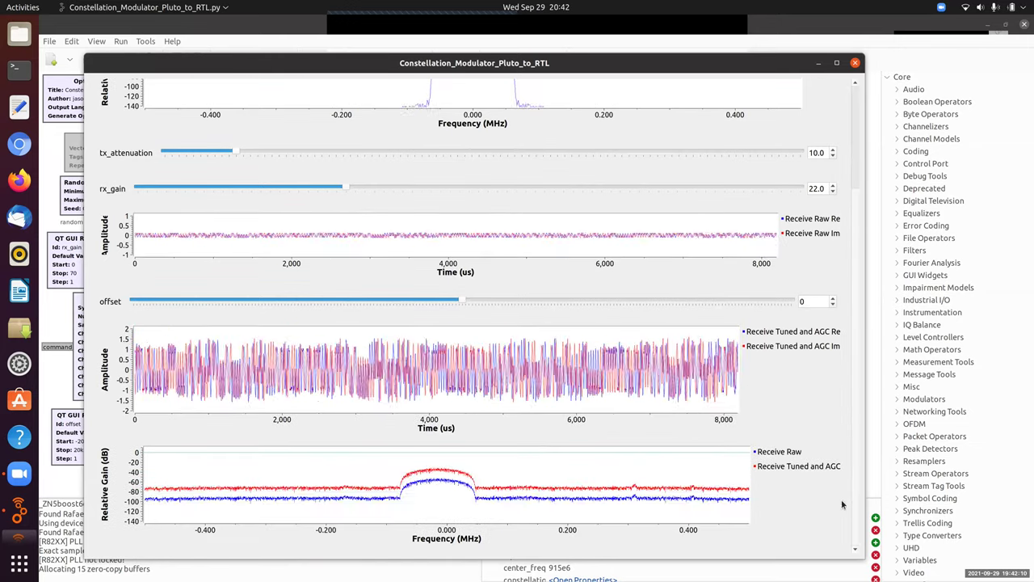
pyautogui.click(485, 301)
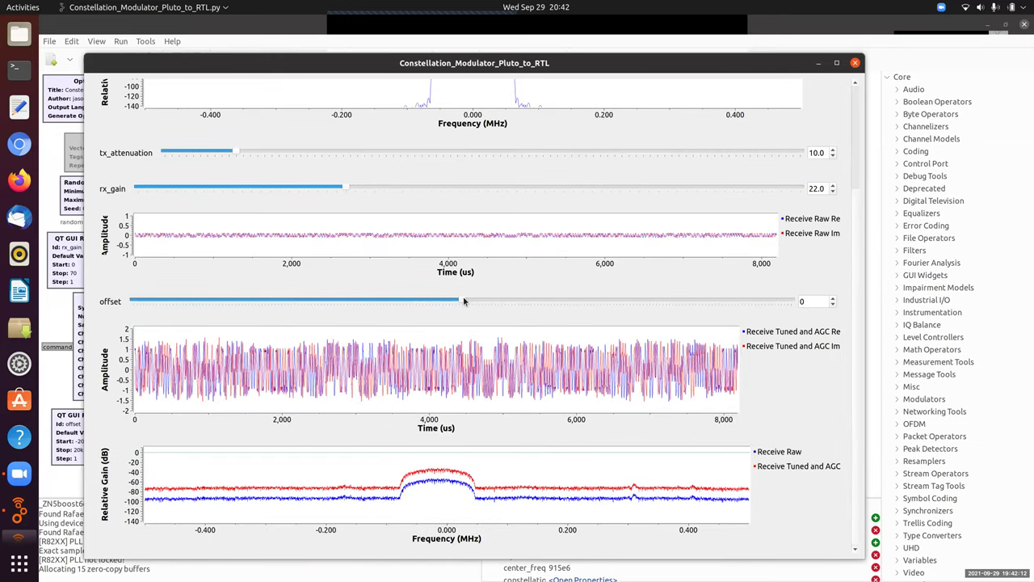
pyautogui.moveTo(487, 302); pyautogui.dragTo(719, 301)
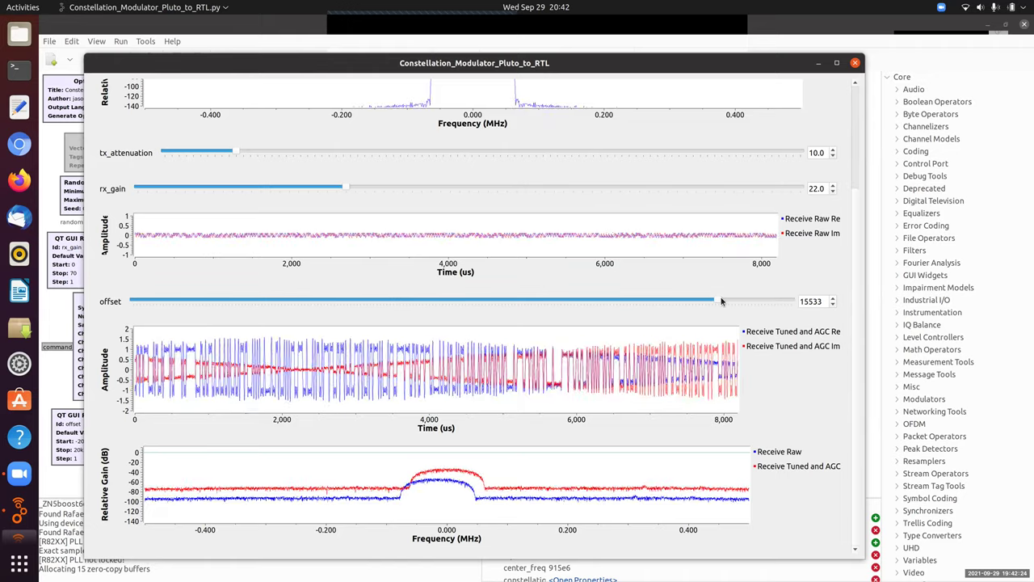
# Stop the tuned/AGC time plot, zoom to about 1,400–5,000 µs, then narrow to 1,950–3,480 µs
pyautogui.rightClick(654, 349)
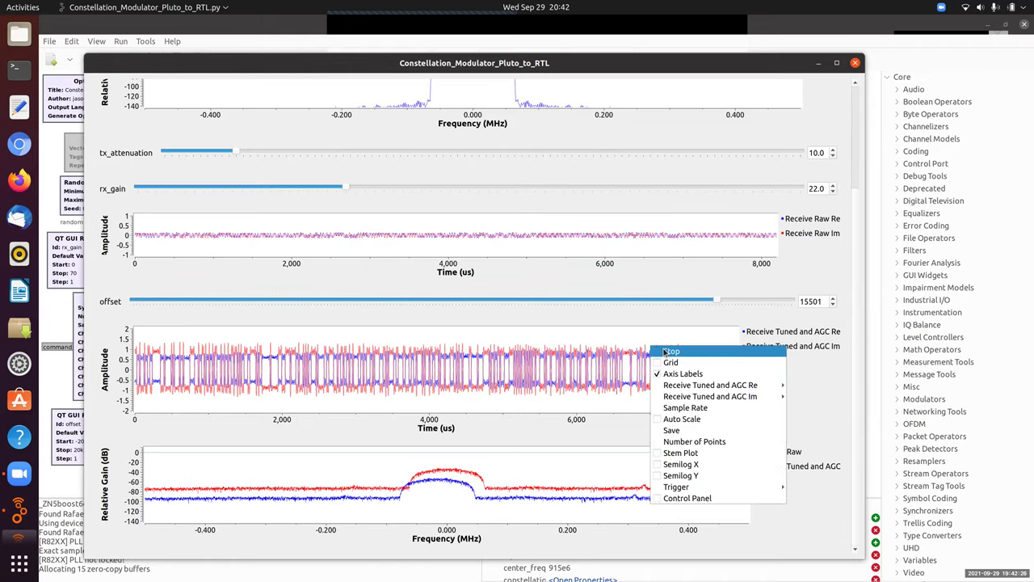
pyautogui.click(669, 352)
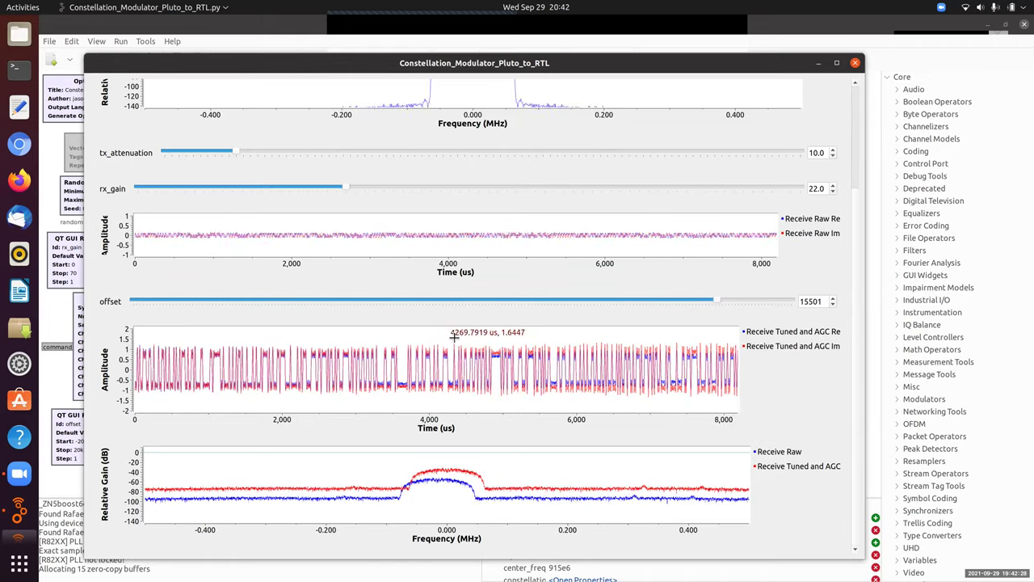
pyautogui.moveTo(503, 338); pyautogui.dragTo(411, 353)
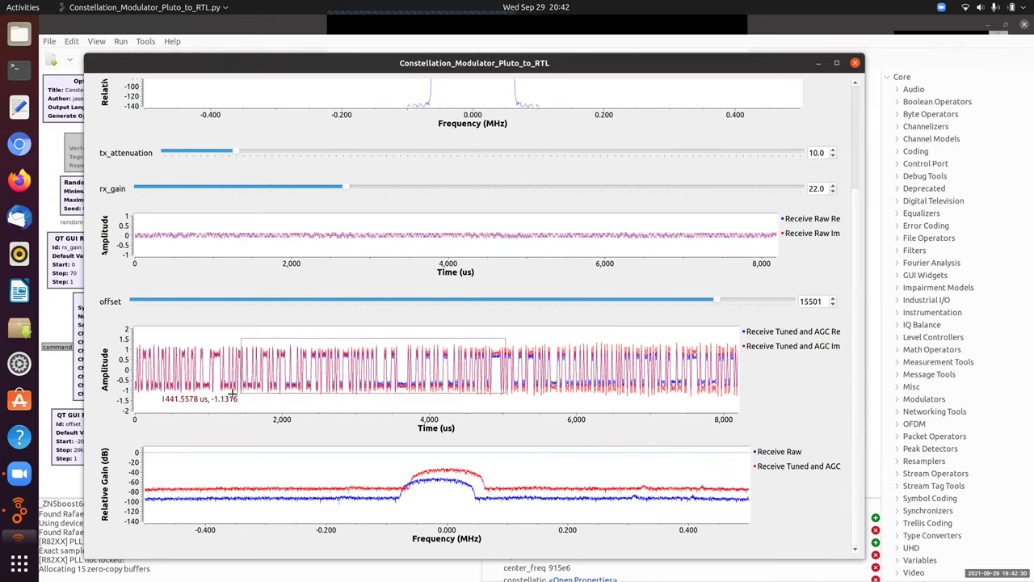
pyautogui.moveTo(233, 394); pyautogui.dragTo(232, 391)
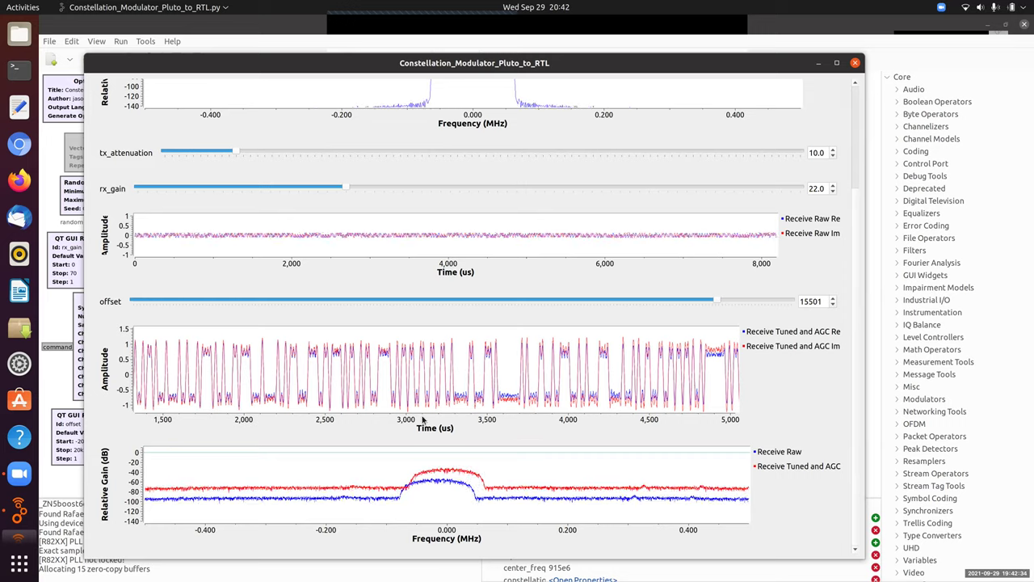
pyautogui.moveTo(237, 327); pyautogui.dragTo(482, 416)
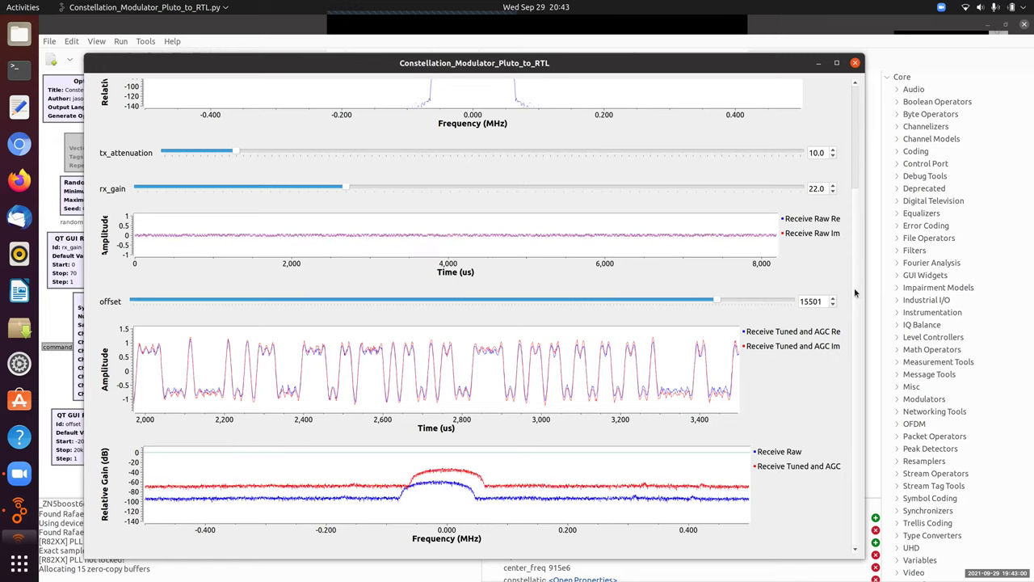
pyautogui.scroll(4, 855, 292)
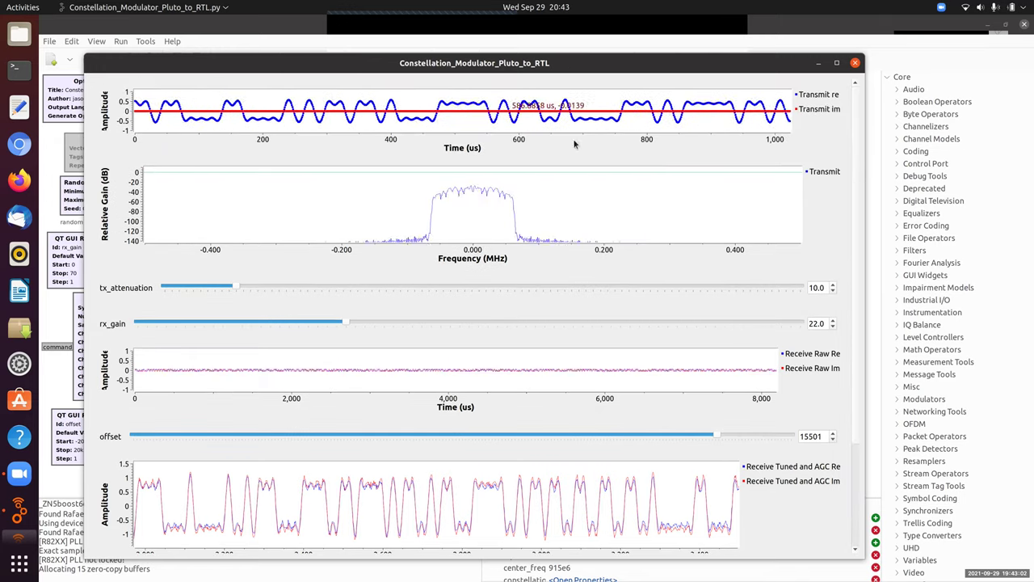
# Close the plot window and check the Root Raised Cosine Filter: Alpha uses alpha, Num Taps 11*sps
pyautogui.click(856, 63)
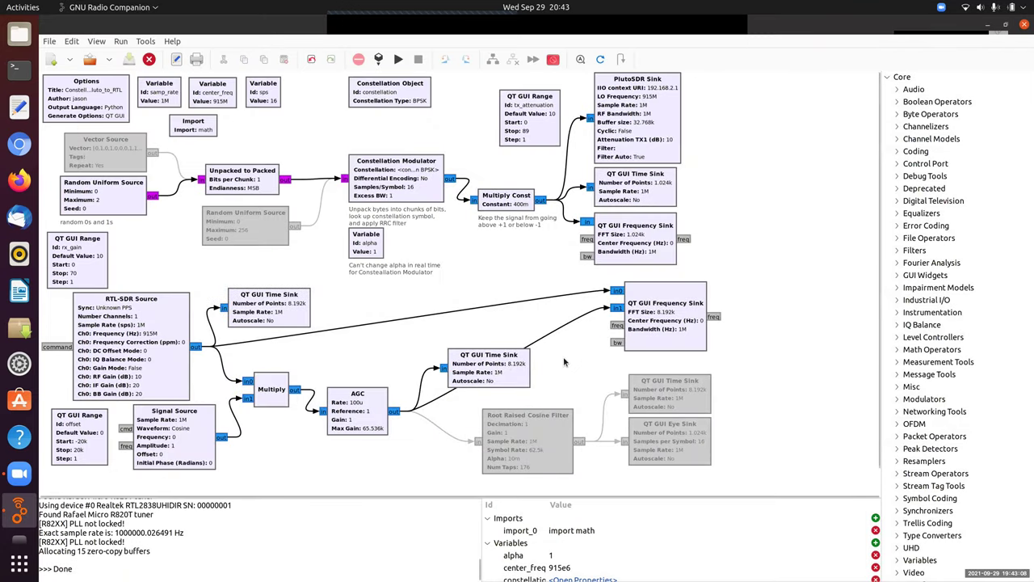
pyautogui.click(537, 443)
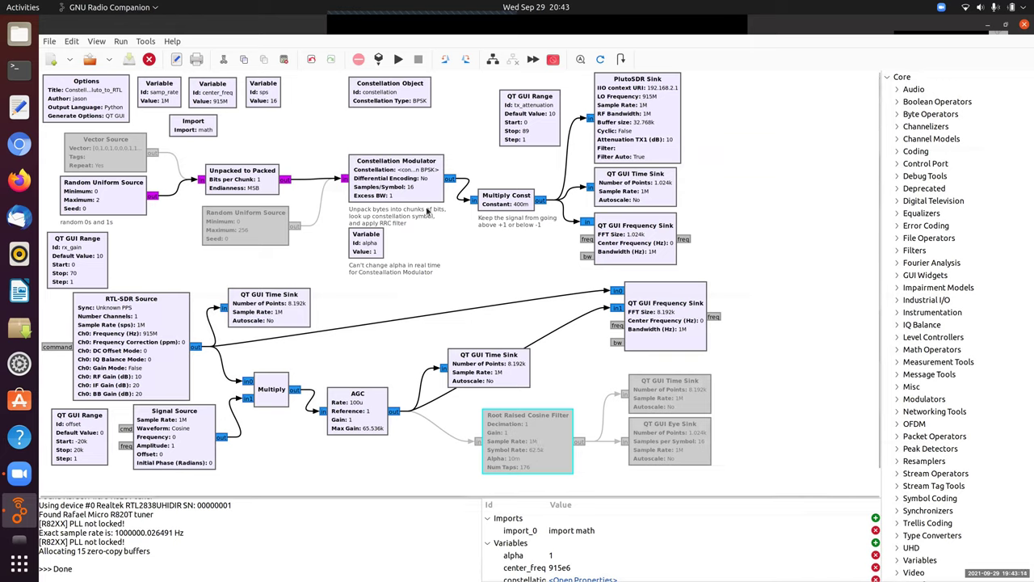
pyautogui.doubleClick(531, 436)
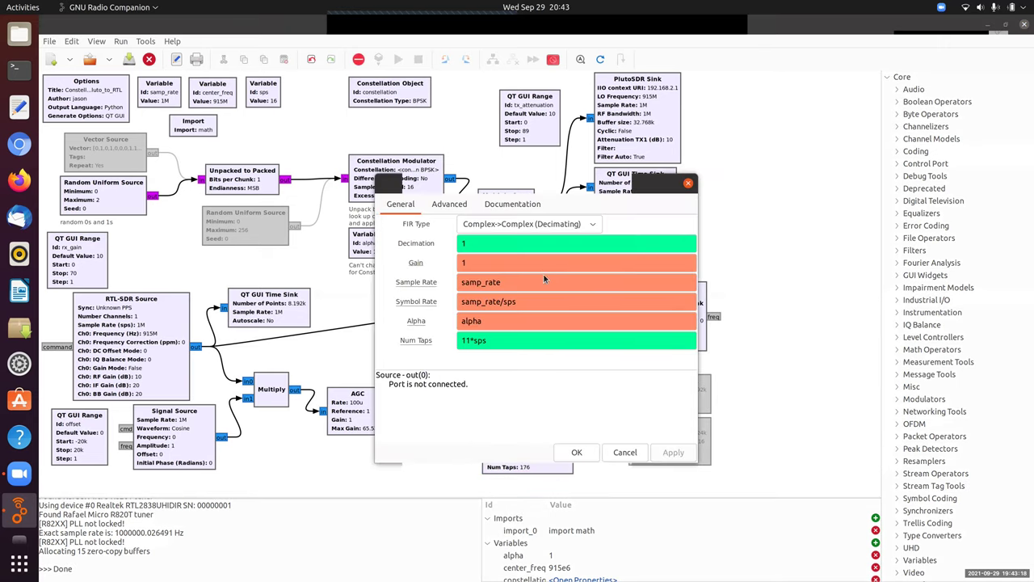
pyautogui.moveTo(565, 197); pyautogui.dragTo(326, 150)
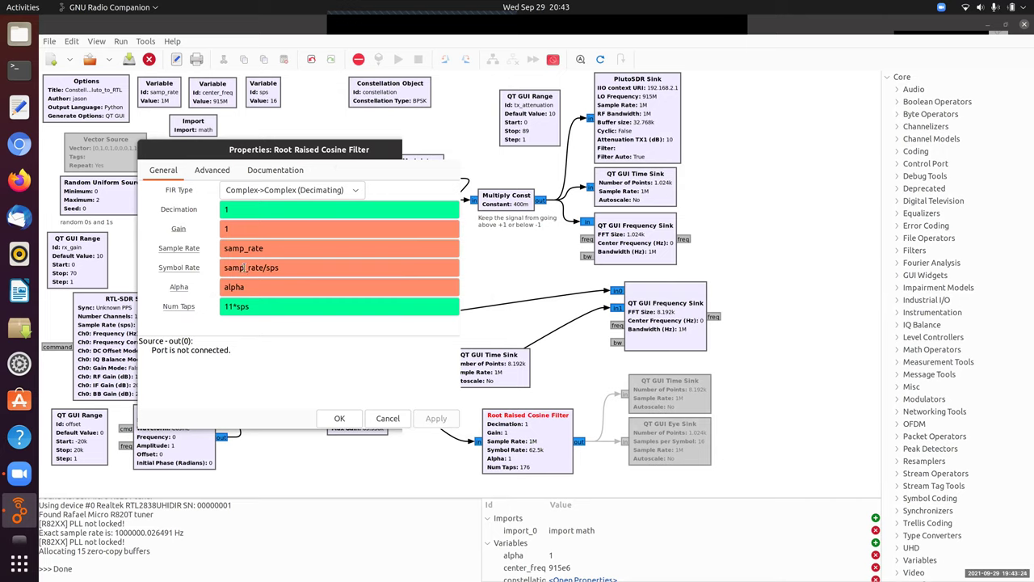
pyautogui.moveTo(289, 268)
pyautogui.click(264, 286)
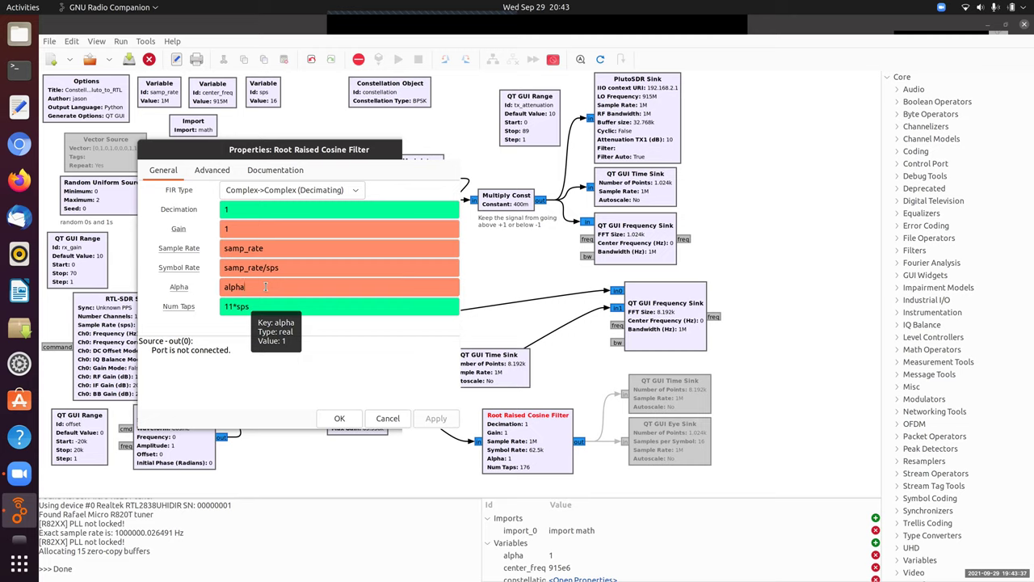
pyautogui.click(334, 305)
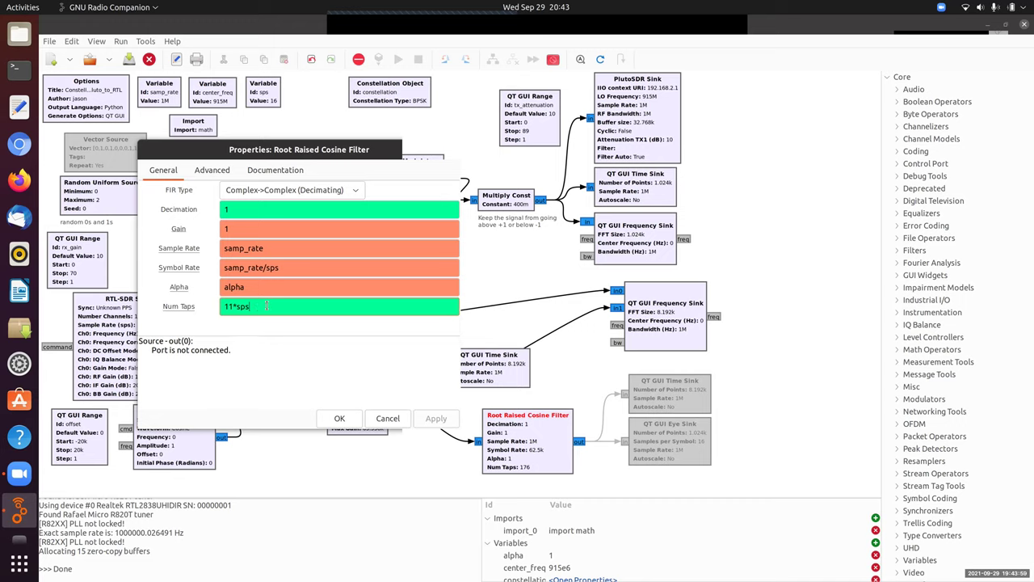
# Confirm the filter, enable the QT GUI Time Sink and Eye Sink, and run the flowgraph
pyautogui.click(337, 418)
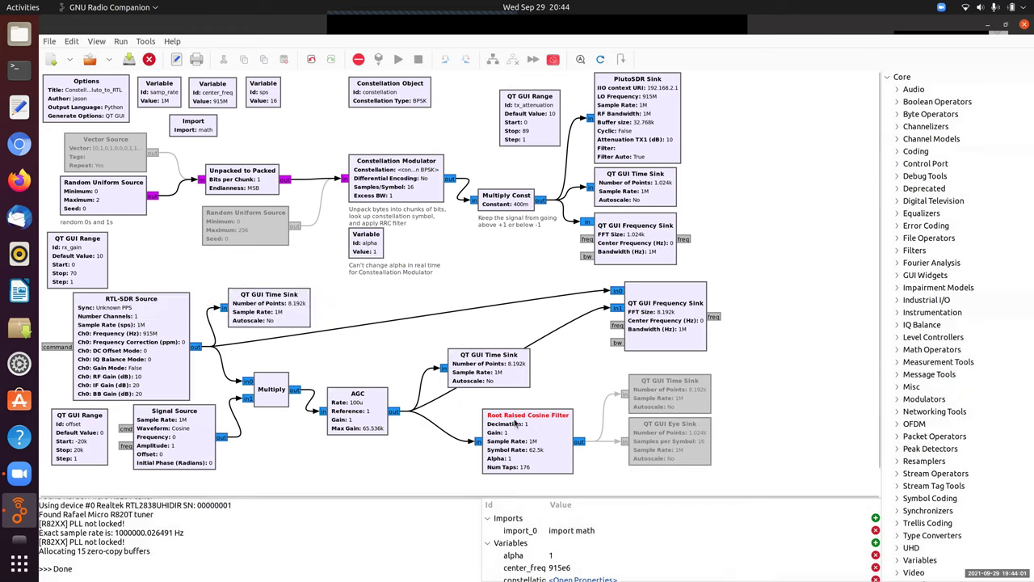
pyautogui.click(696, 399)
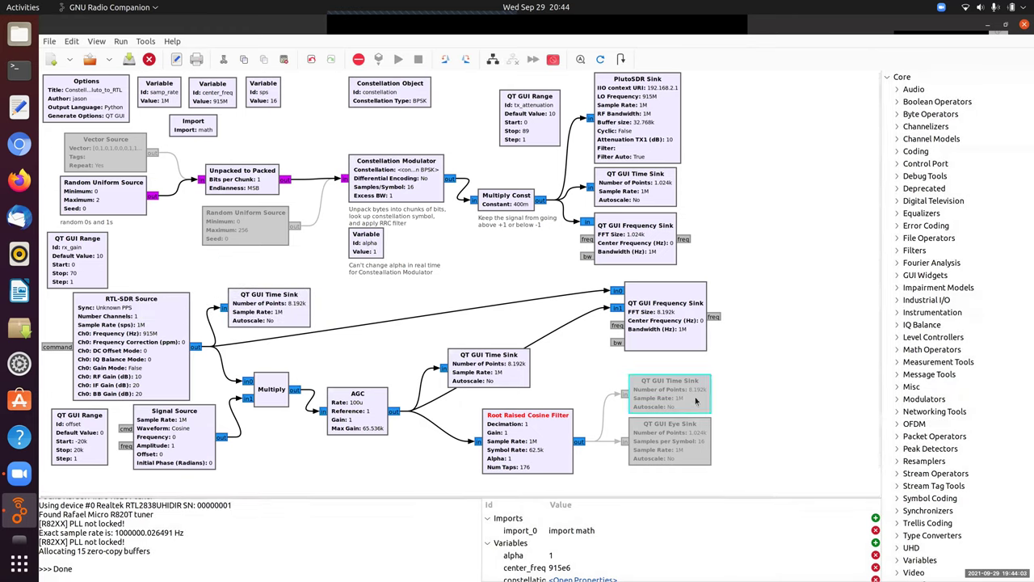
pyautogui.press('e')
pyautogui.click(706, 422)
pyautogui.press('e')
pyautogui.click(698, 404)
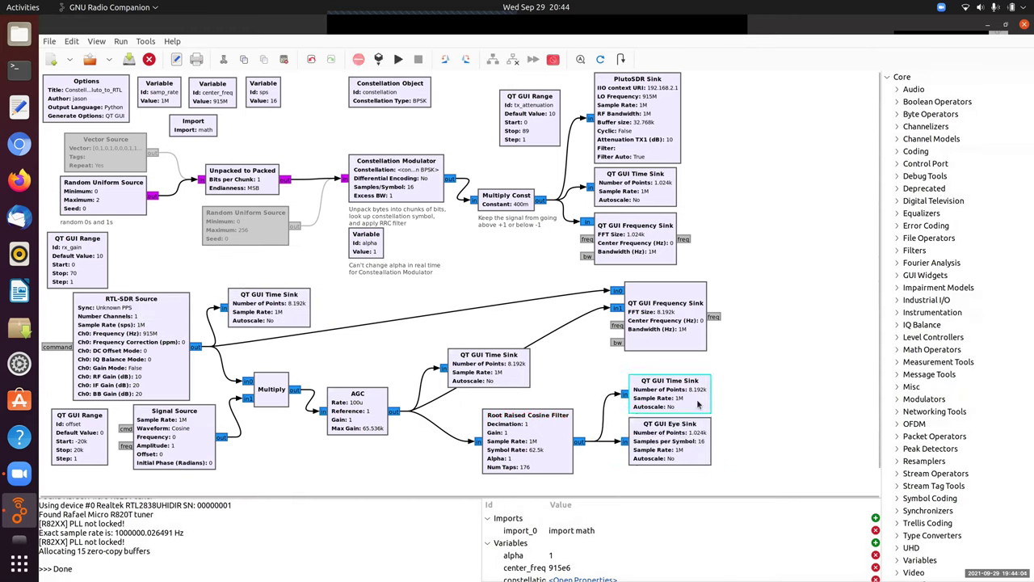
pyautogui.click(675, 452)
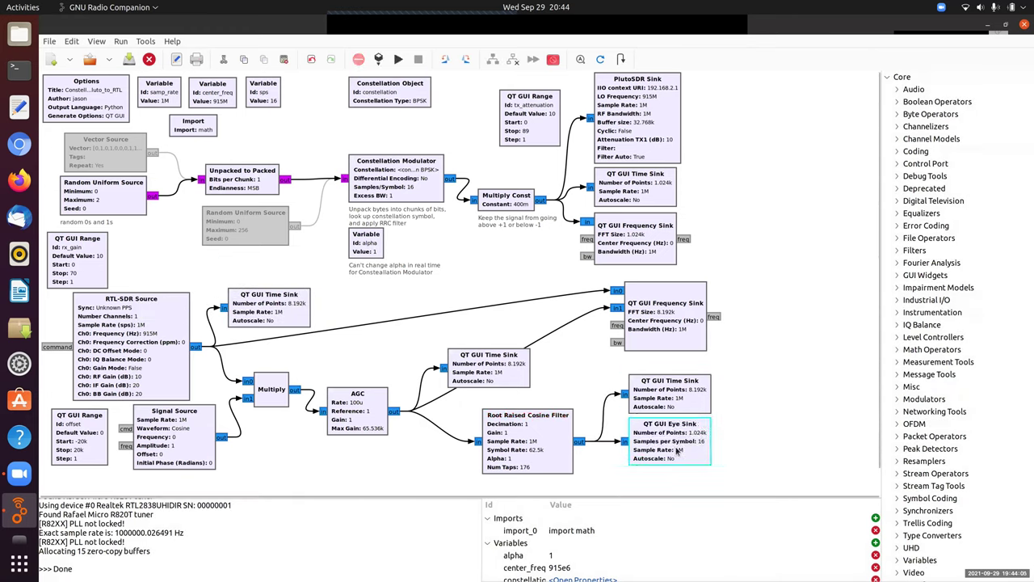
pyautogui.click(399, 60)
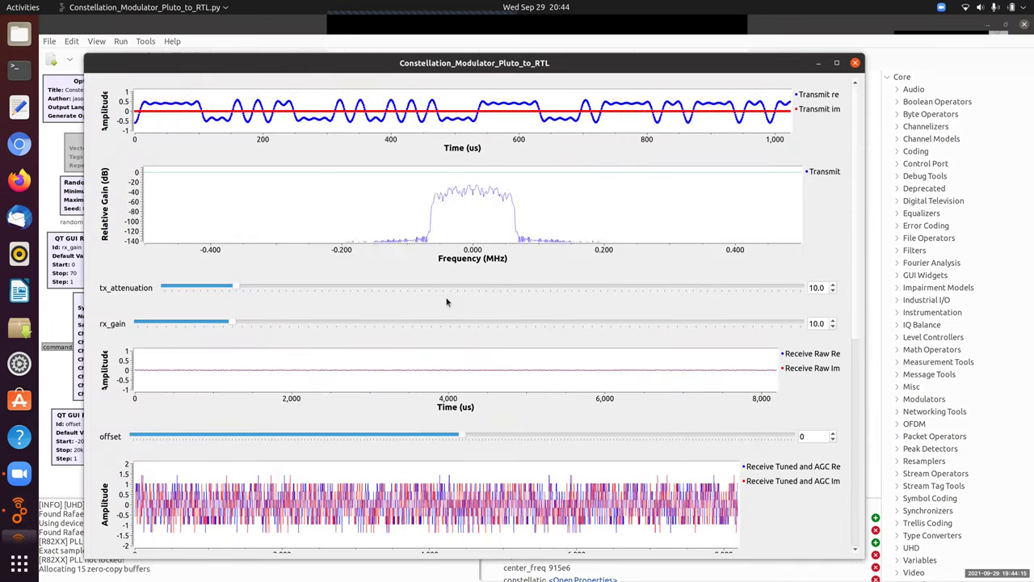
# Set receive gain to 24 and tuning offset to about 15388, then bring the eye diagrams into view
pyautogui.click(360, 323)
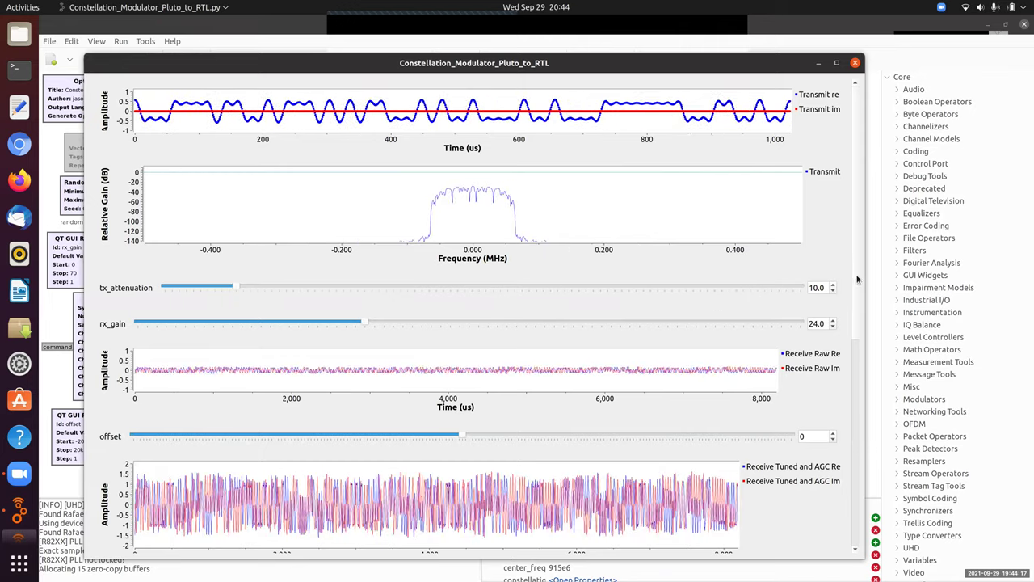
pyautogui.scroll(-4, 856, 278)
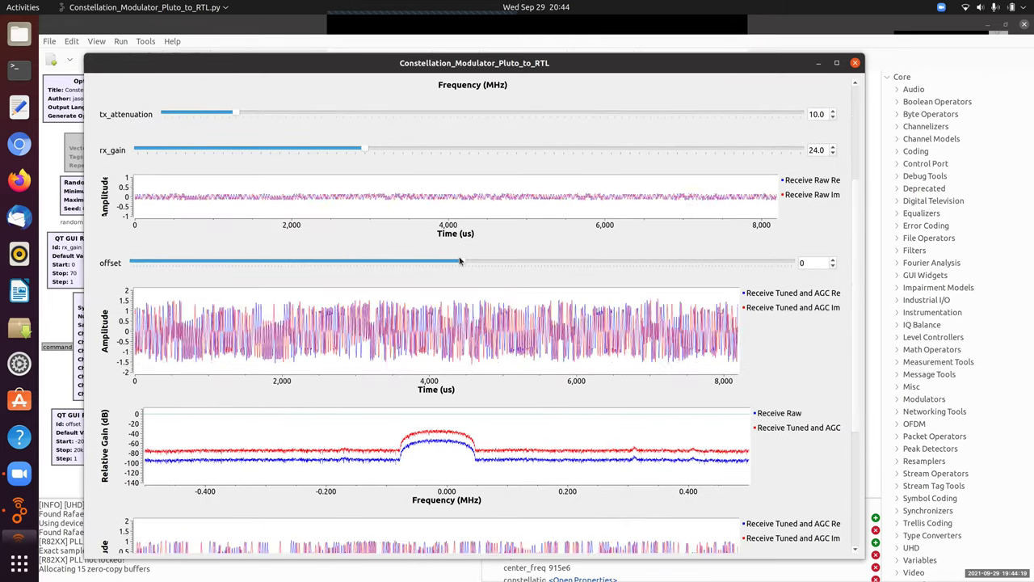
pyautogui.click(513, 262)
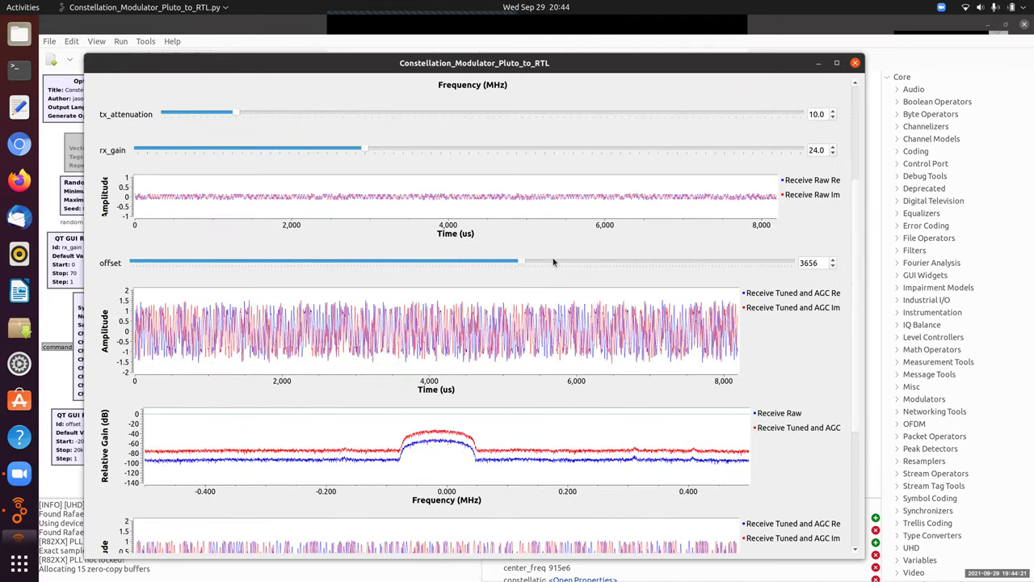
pyautogui.moveTo(553, 262); pyautogui.dragTo(718, 258)
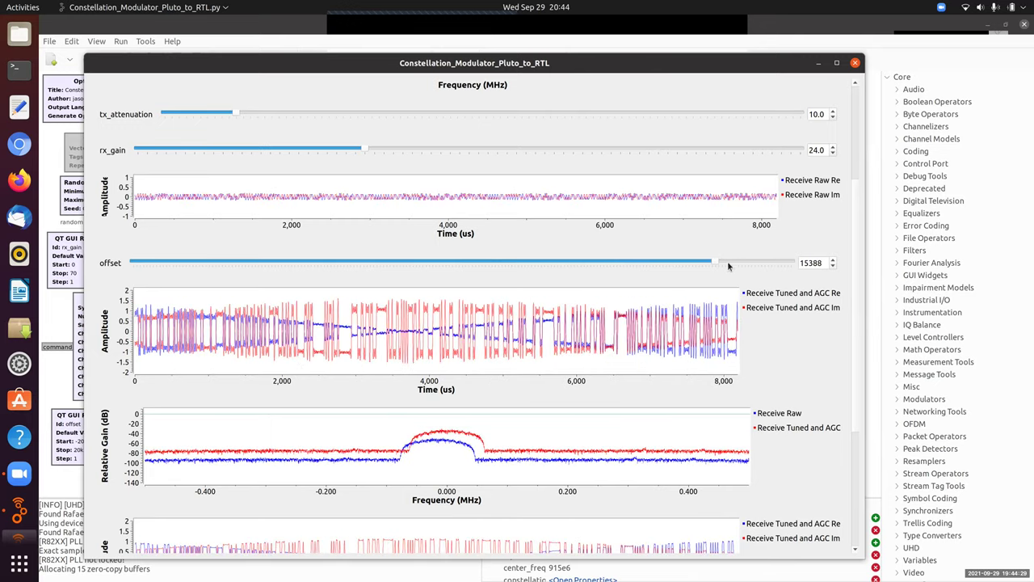
pyautogui.moveTo(857, 301); pyautogui.dragTo(841, 405)
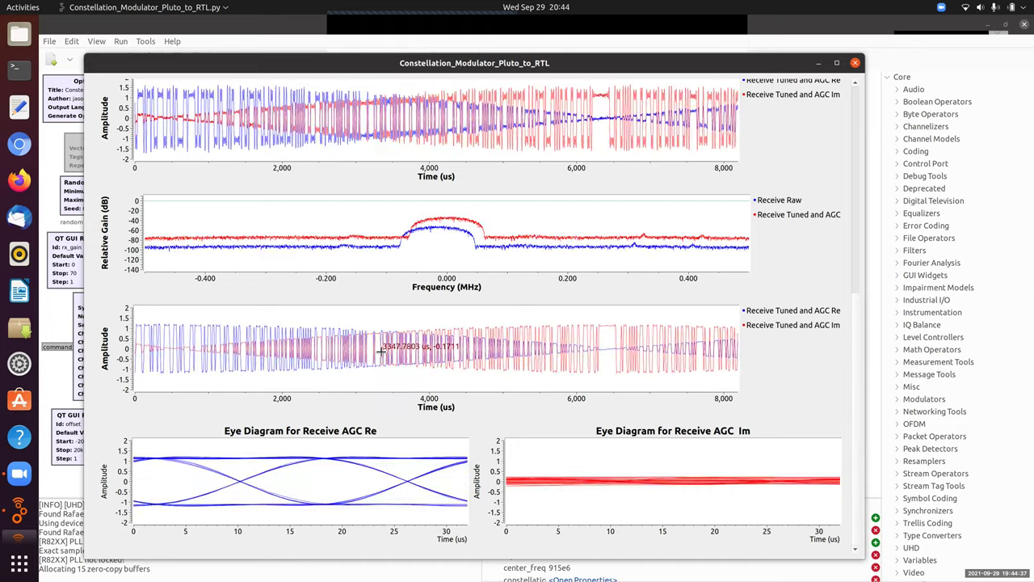
# Zoom the third time plot to 0–2000 us and resume its live updates
pyautogui.rightClick(353, 315)
pyautogui.press('Escape')
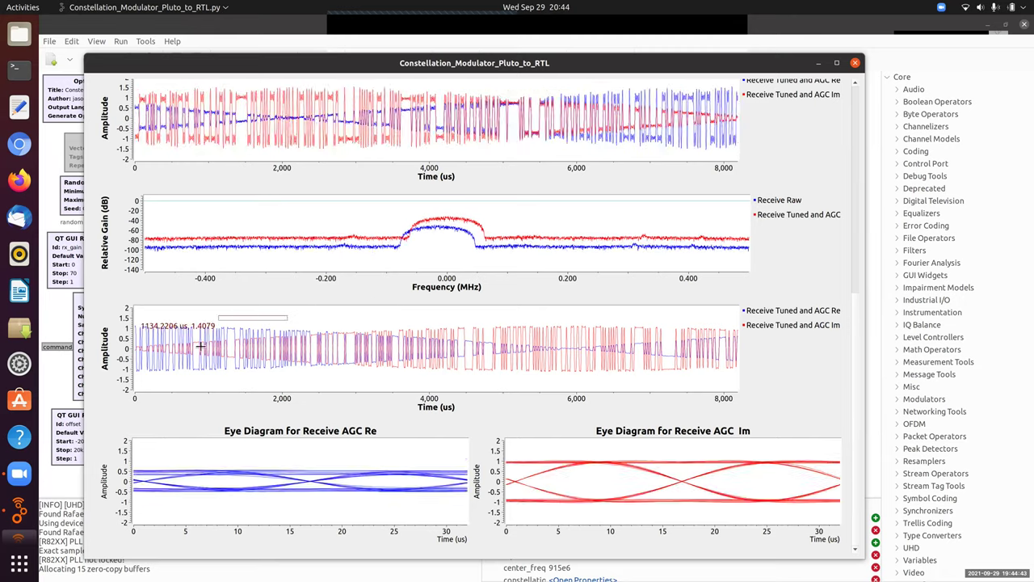
pyautogui.moveTo(200, 346); pyautogui.dragTo(147, 370)
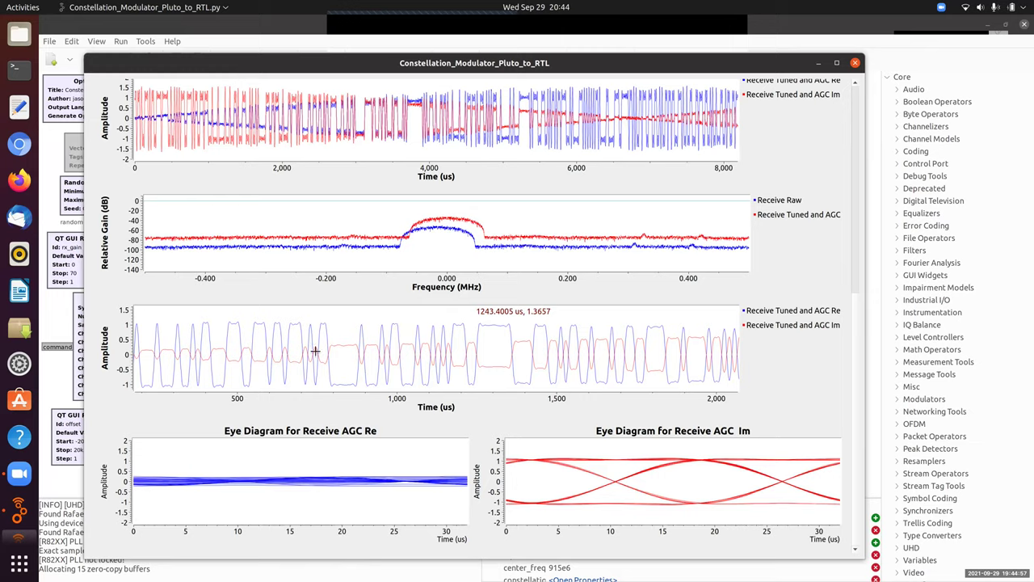
pyautogui.rightClick(370, 317)
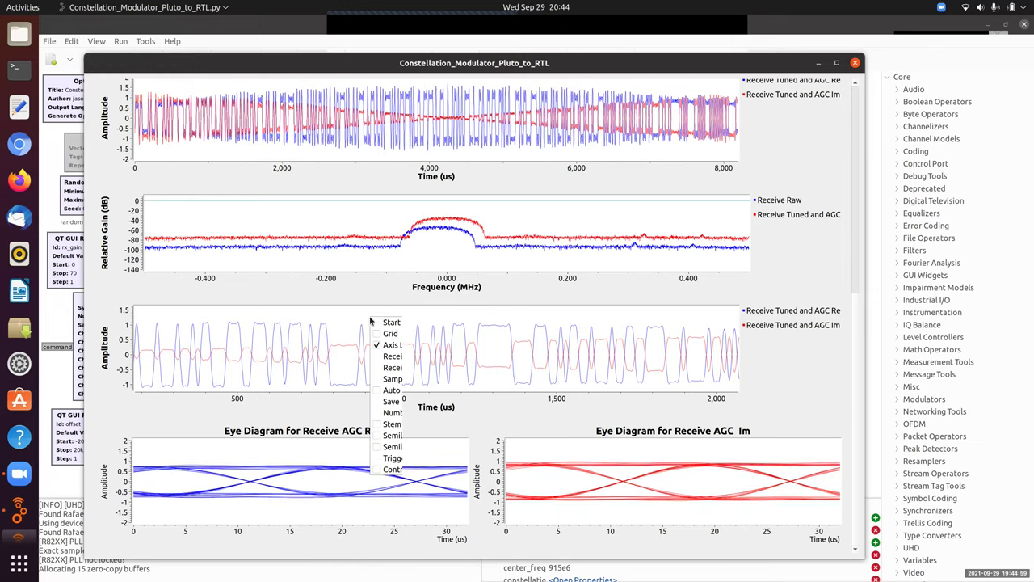
pyautogui.click(387, 321)
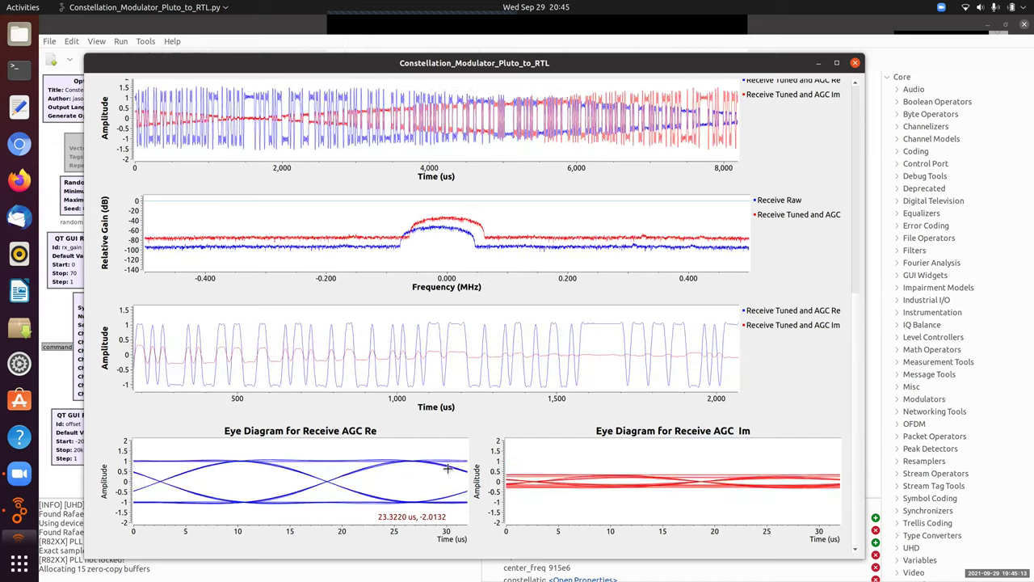
# Close the plots, change the alpha variable to 0.5, and rerun the flowgraph with F6
pyautogui.click(856, 63)
pyautogui.doubleClick(376, 247)
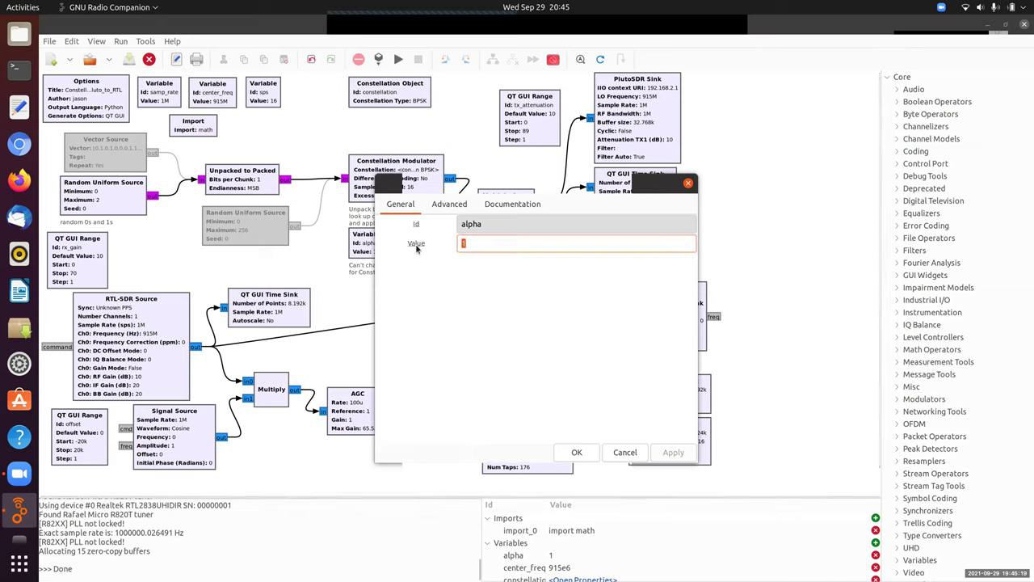
pyautogui.write('0.5')
pyautogui.click(572, 451)
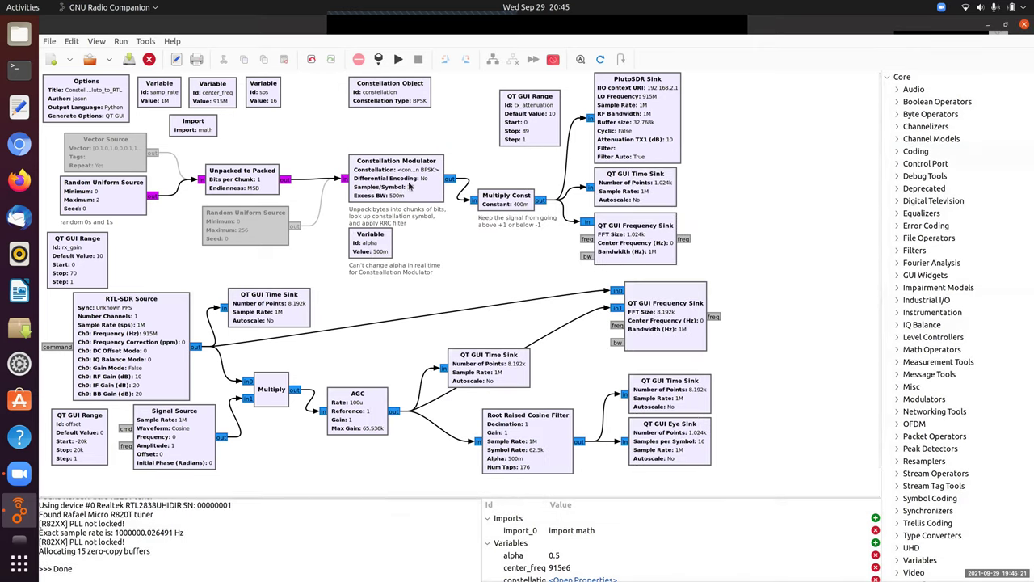
pyautogui.press('F6')
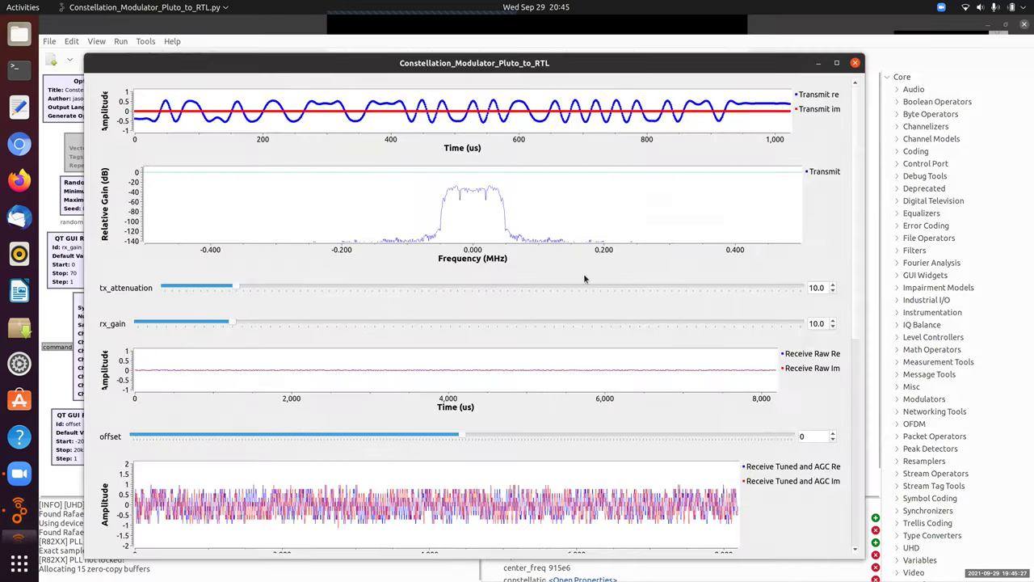
# Set receive gain to 22 and the tuning offset to about 15372
pyautogui.click(347, 323)
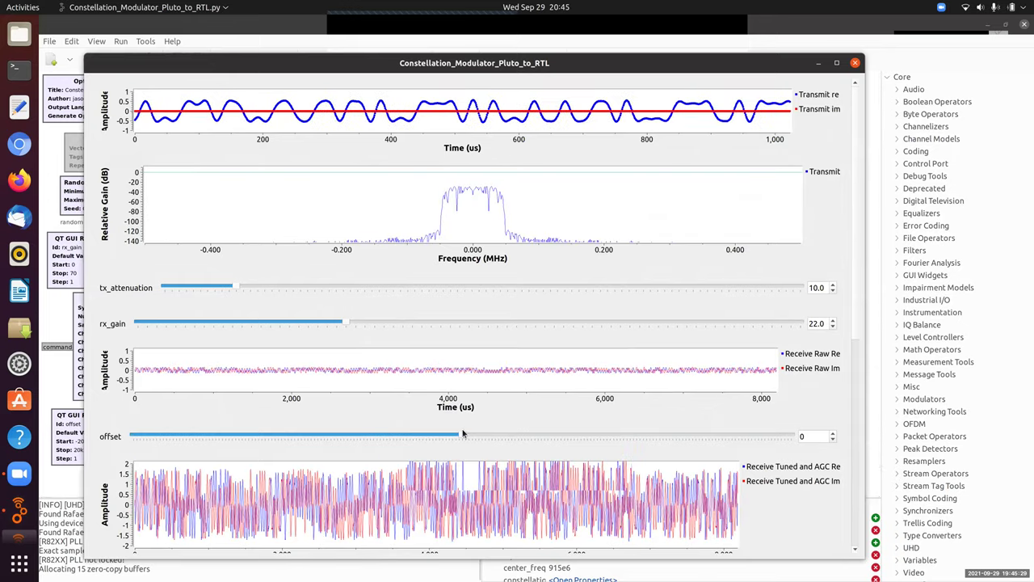
pyautogui.moveTo(457, 436); pyautogui.dragTo(716, 436)
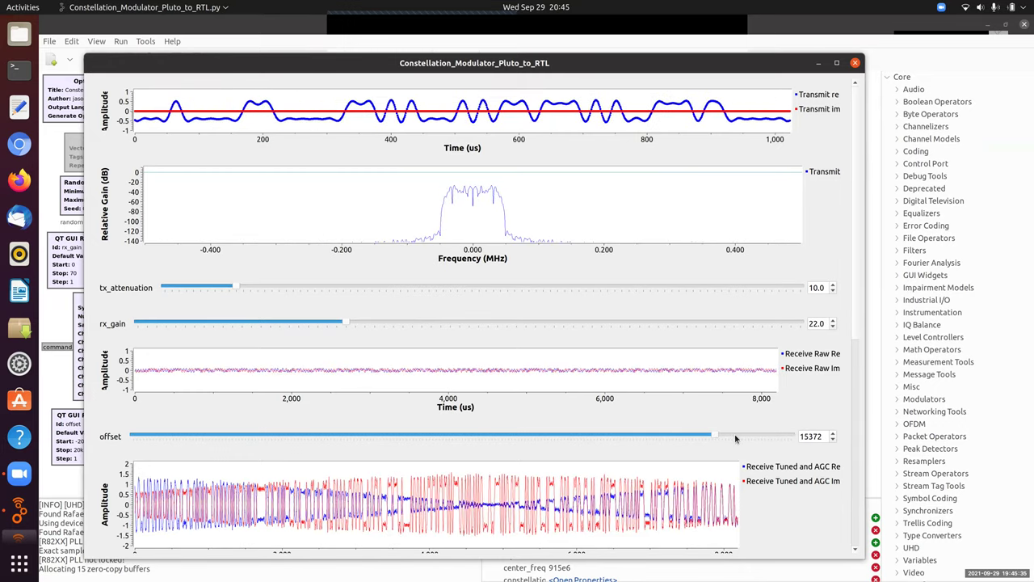
pyautogui.doubleClick(815, 436)
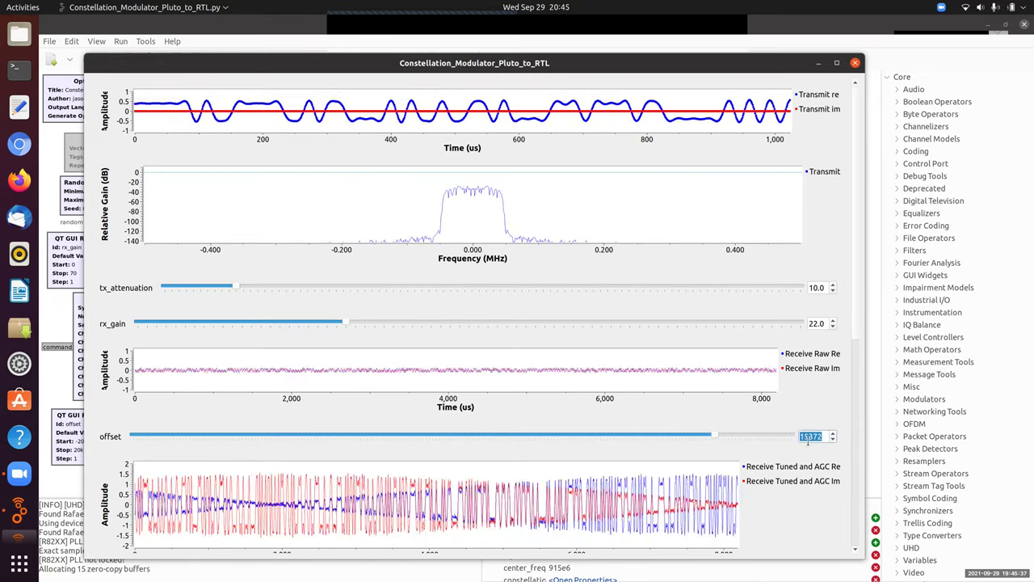
pyautogui.scroll(-10, 856, 343)
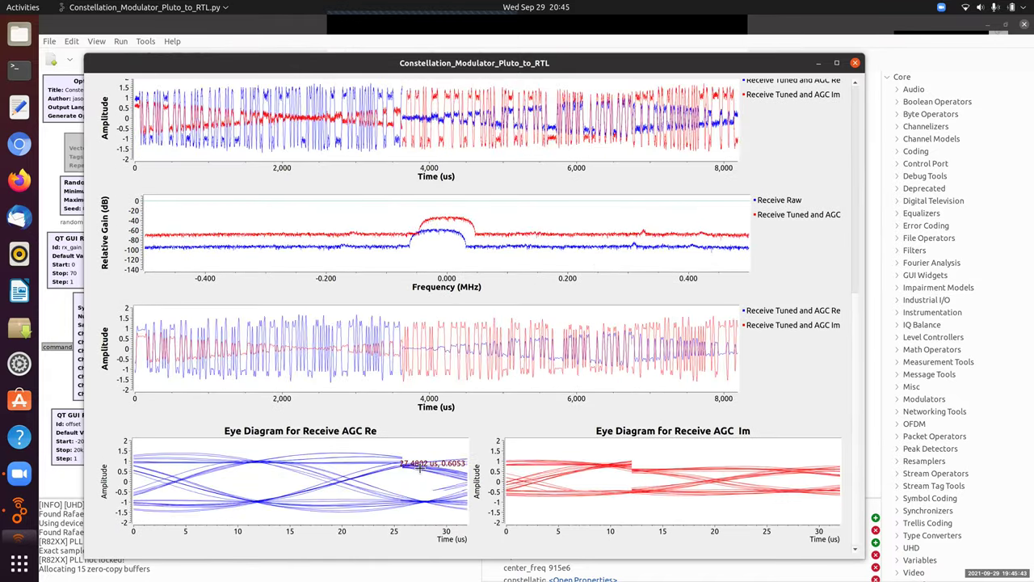
# Put circle line markers on the Receive AGC Re eye diagram
pyautogui.rightClick(630, 379)
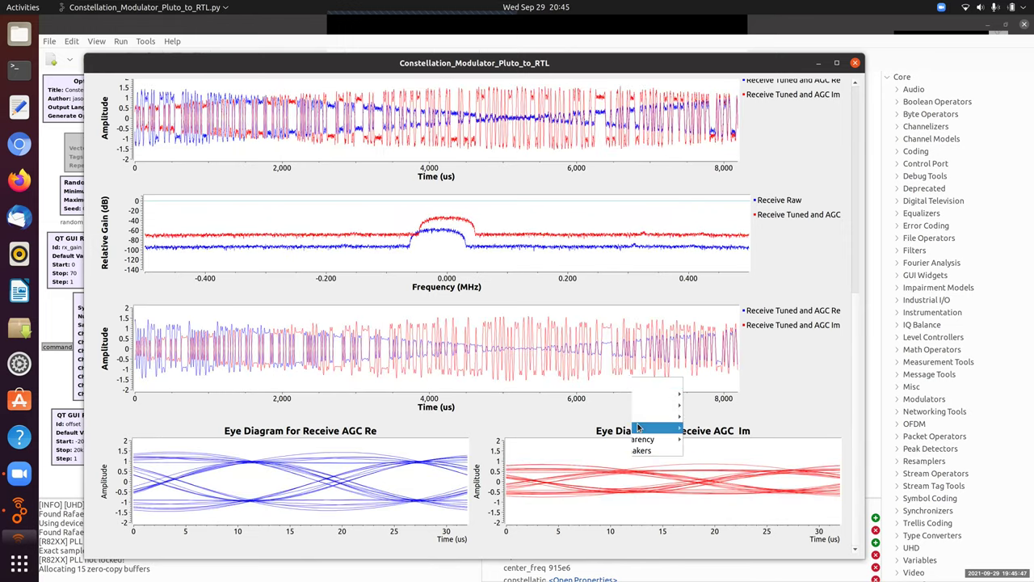
pyautogui.moveTo(651, 428)
pyautogui.click(706, 429)
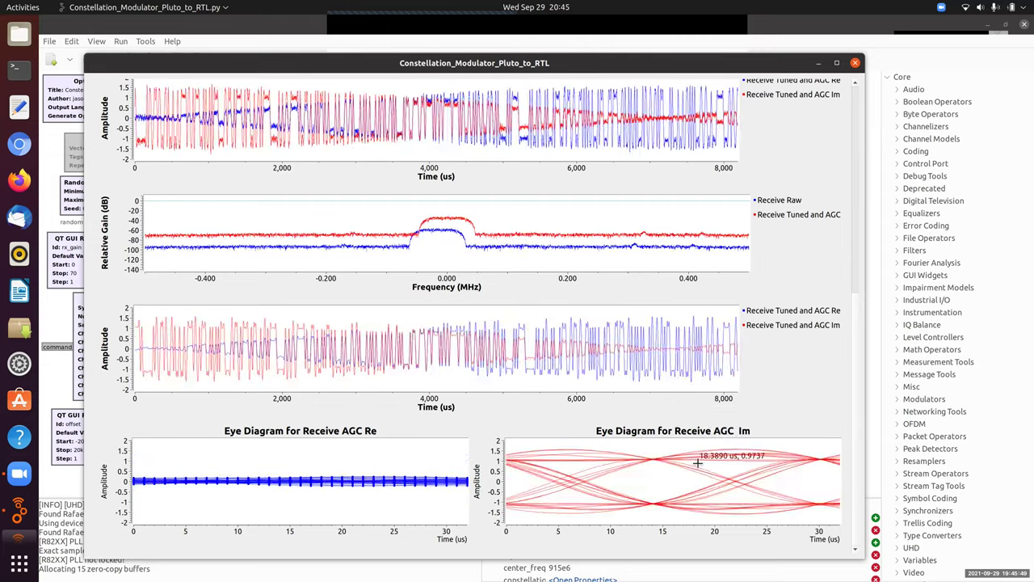
# Put circle line markers on the Receive AGC Im eye diagram
pyautogui.rightClick(710, 463)
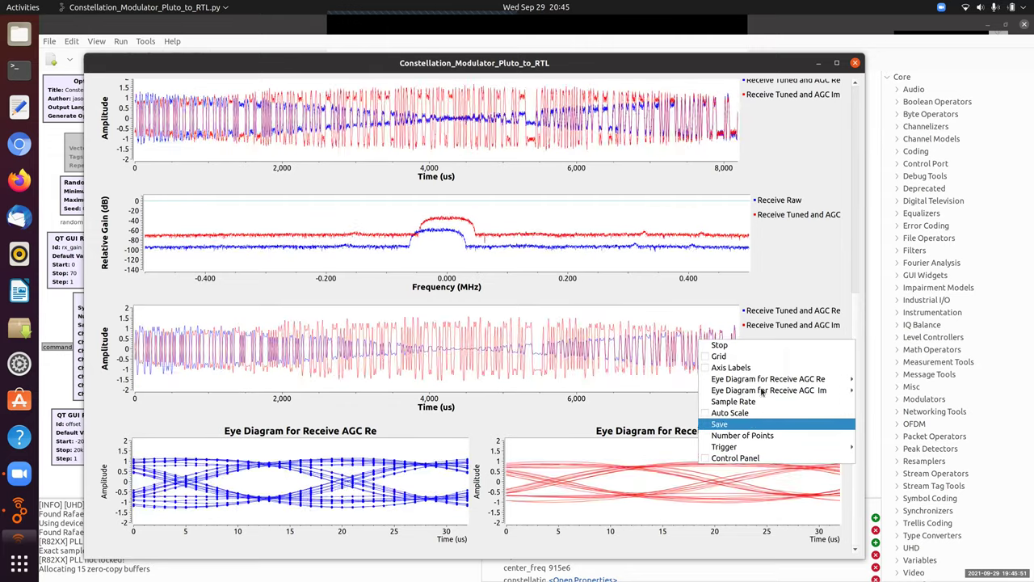
pyautogui.moveTo(768, 391)
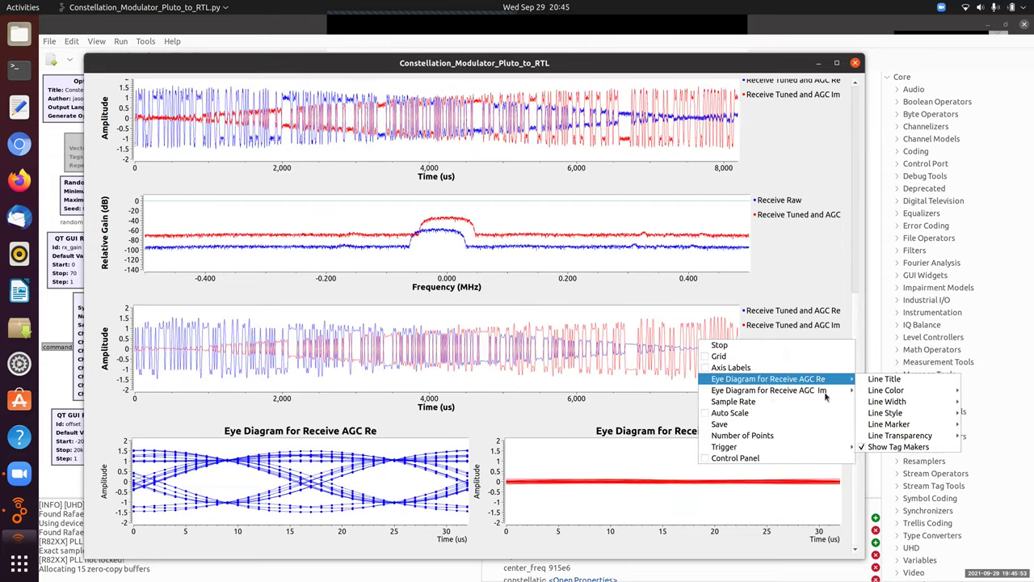
pyautogui.moveTo(825, 392)
pyautogui.moveTo(916, 414)
pyautogui.moveTo(918, 436)
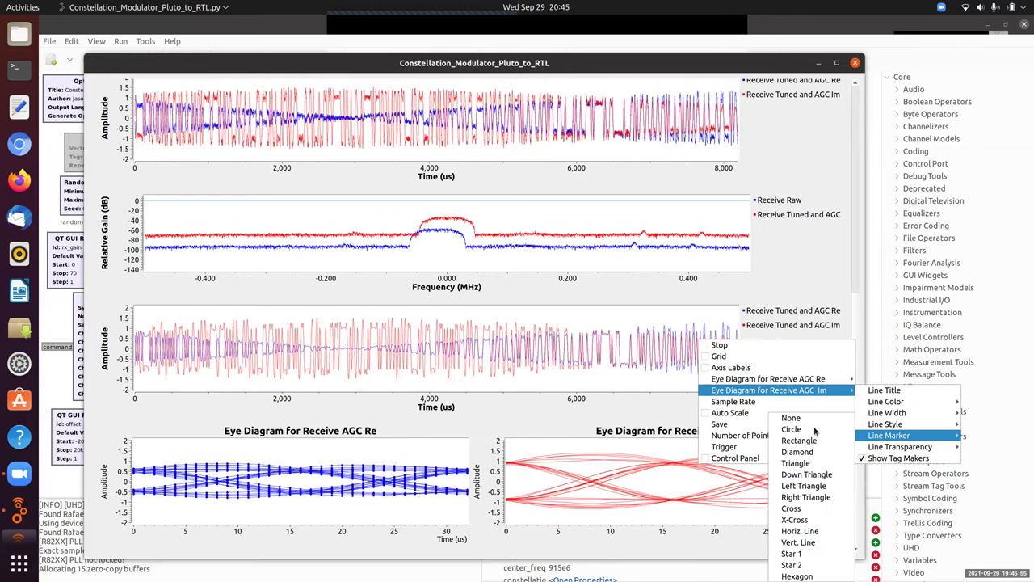
pyautogui.click(858, 429)
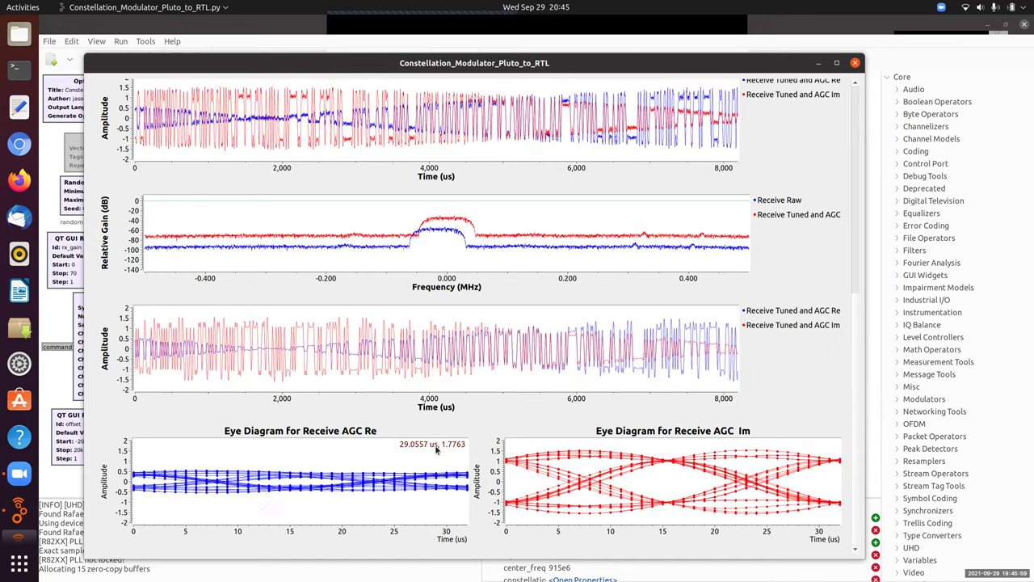
pyautogui.rightClick(440, 490)
pyautogui.click(528, 467)
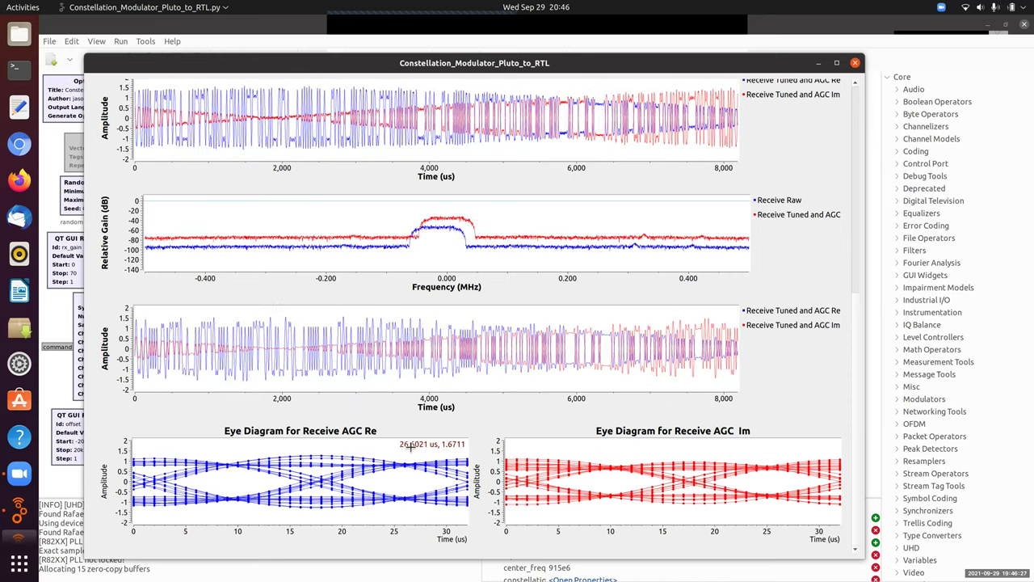
# Close the plot window and set the alpha Variable's value to 0.01
pyautogui.click(855, 63)
pyautogui.doubleClick(367, 248)
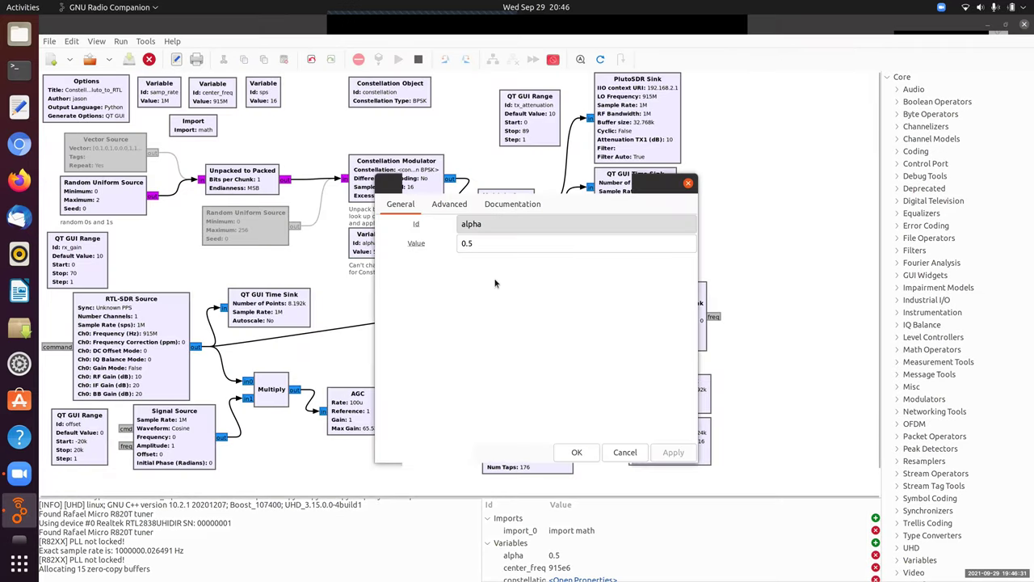
pyautogui.click(472, 242)
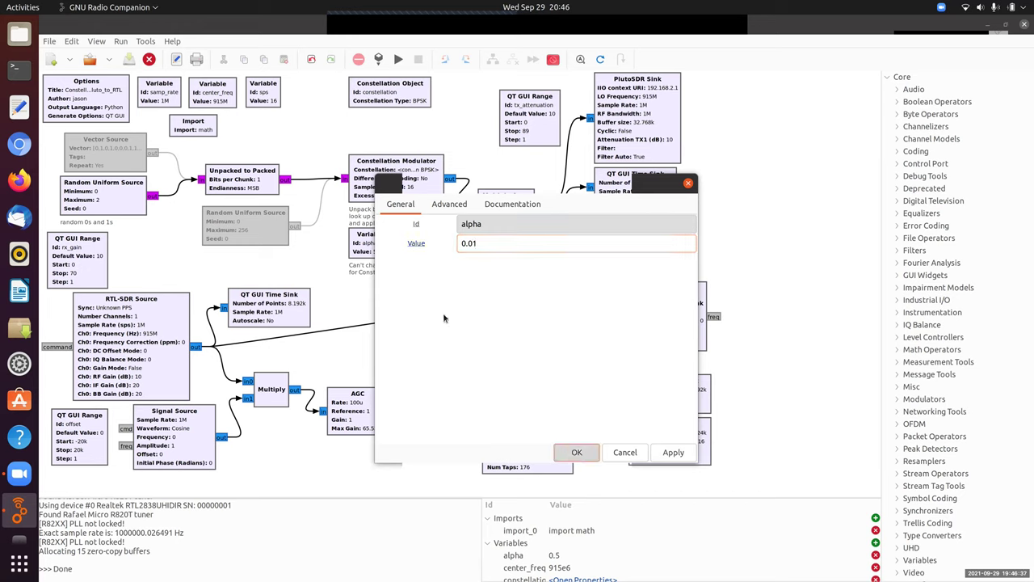
pyautogui.click(576, 451)
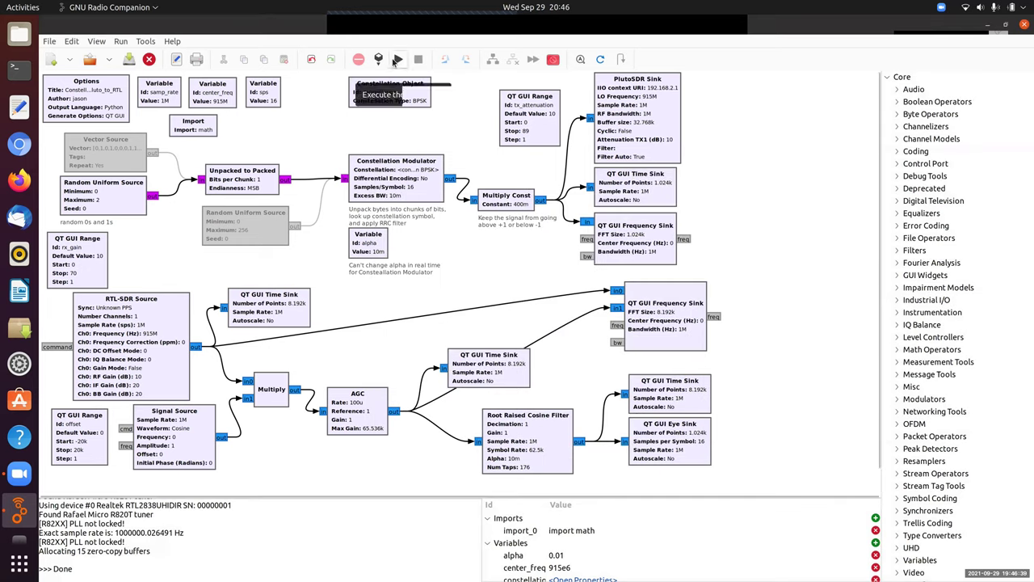
# Rerun the flowgraph, set receive gain to 21 and the frequency offset to 15372
pyautogui.click(397, 60)
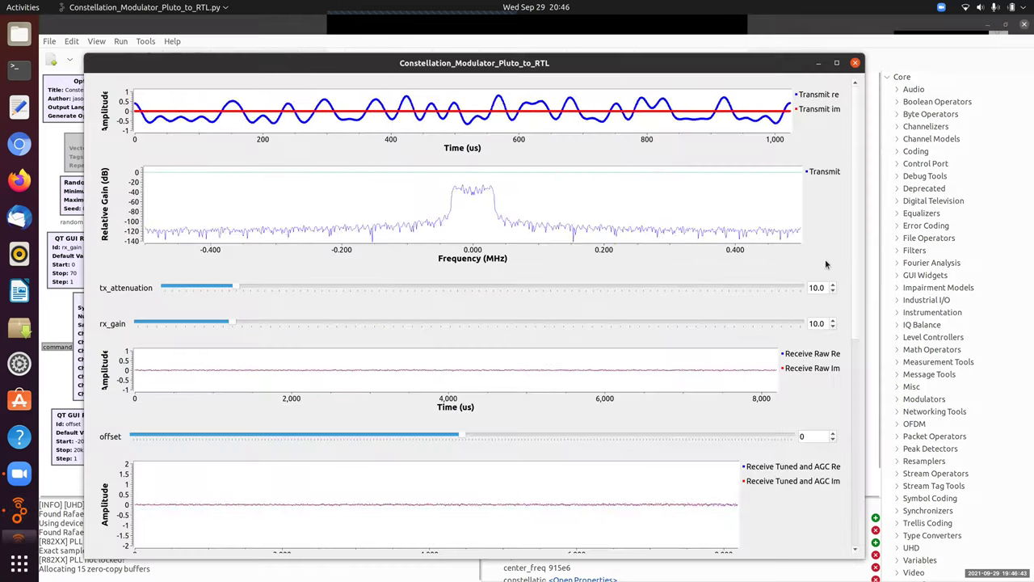
pyautogui.scroll(-3, 855, 352)
pyautogui.scroll(-2, 854, 352)
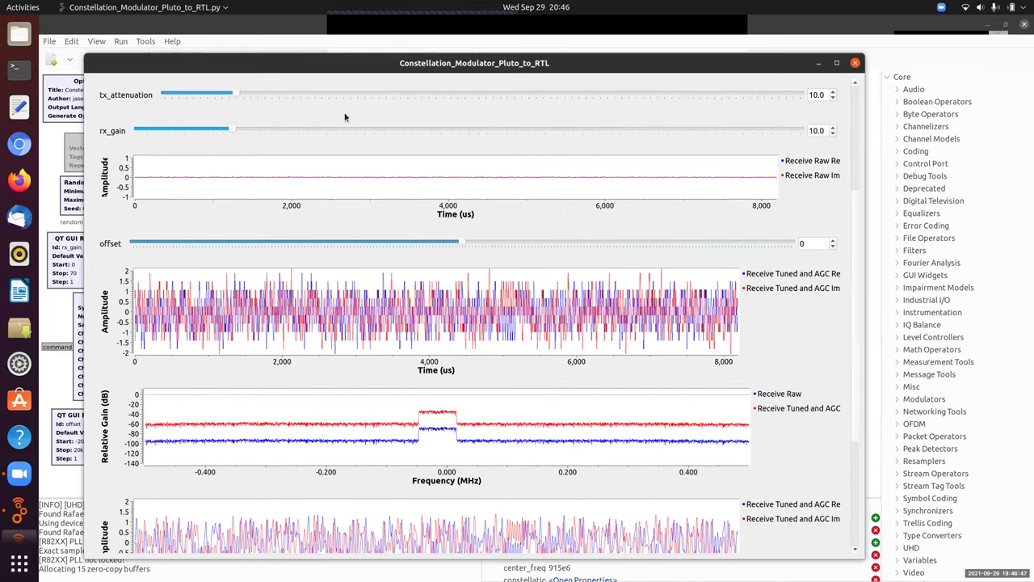
pyautogui.click(341, 130)
pyautogui.doubleClick(802, 243)
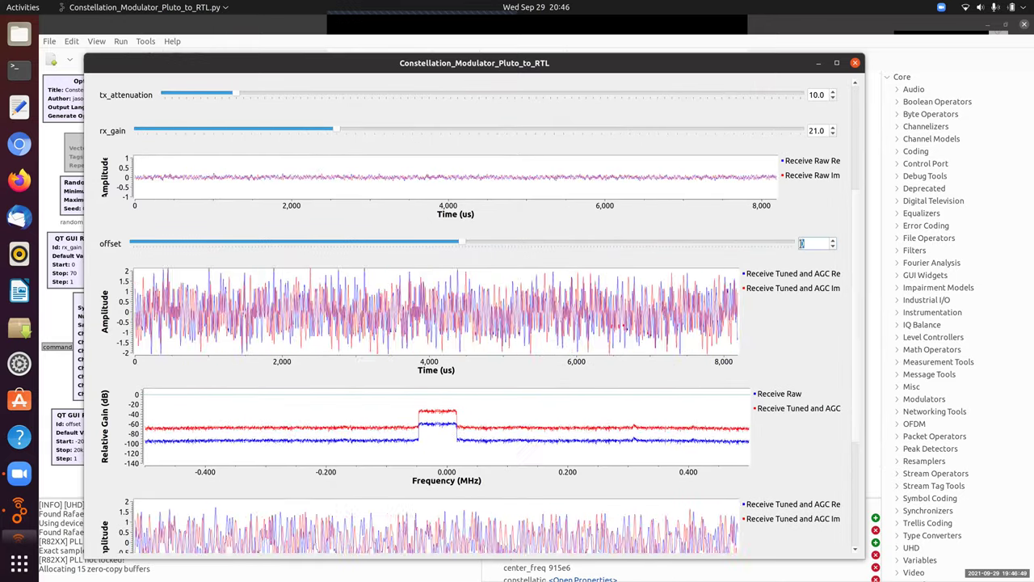
pyautogui.write('15372')
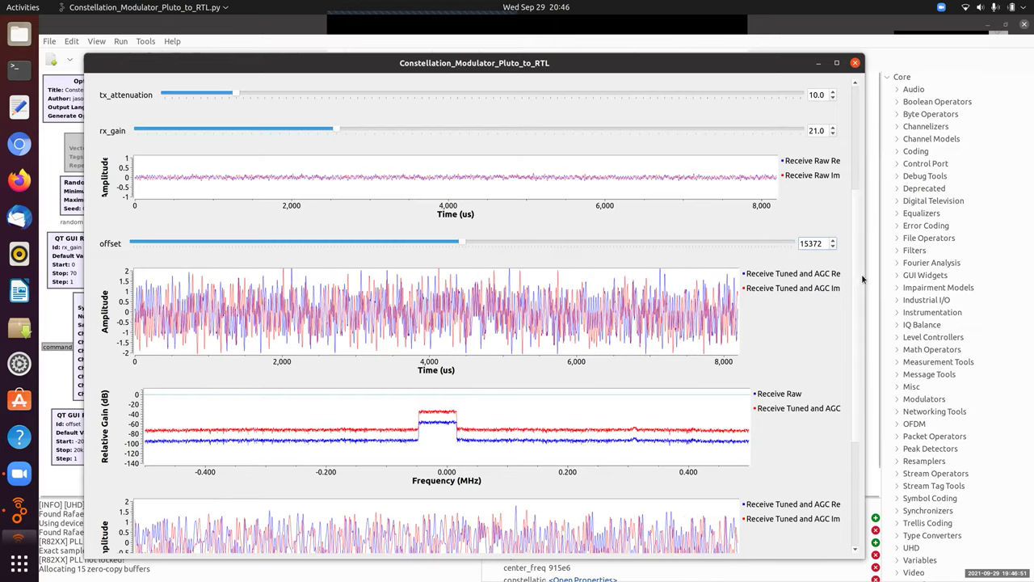
pyautogui.press('Return')
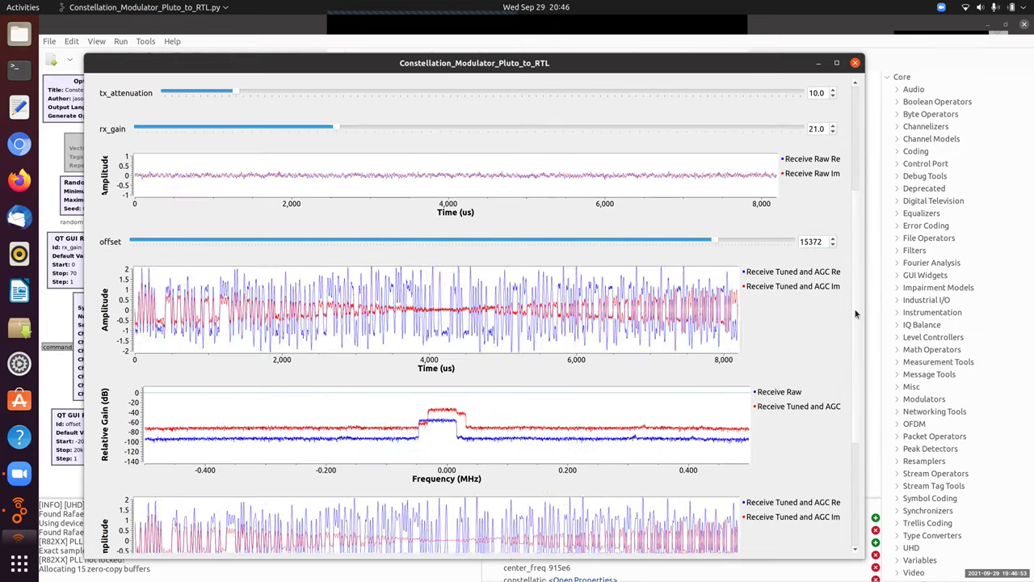
pyautogui.scroll(-5, 856, 280)
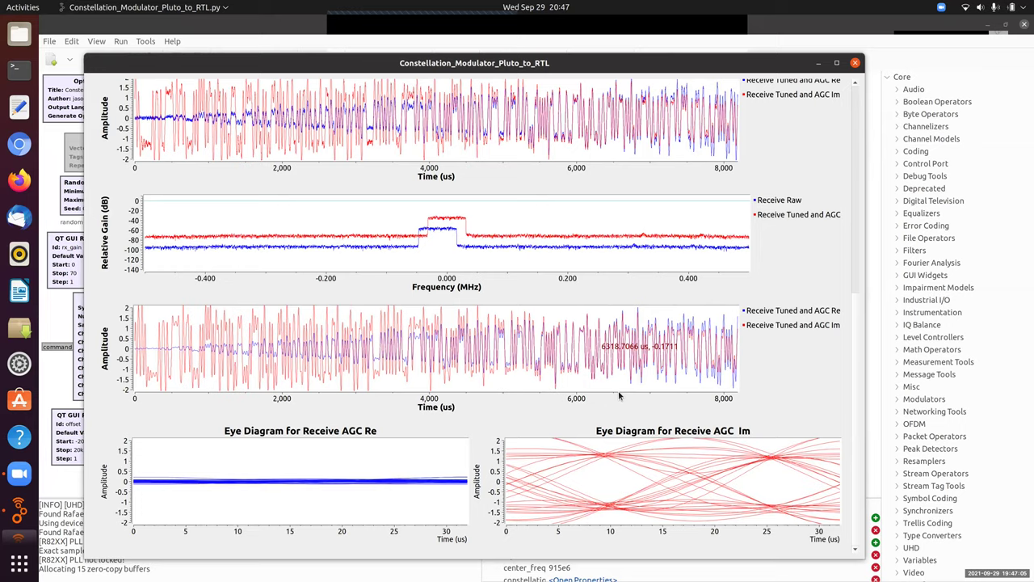
# Put circle markers on the Re and Im eye diagrams and zoom the Im eye to 7.5–12 us
pyautogui.rightClick(656, 461)
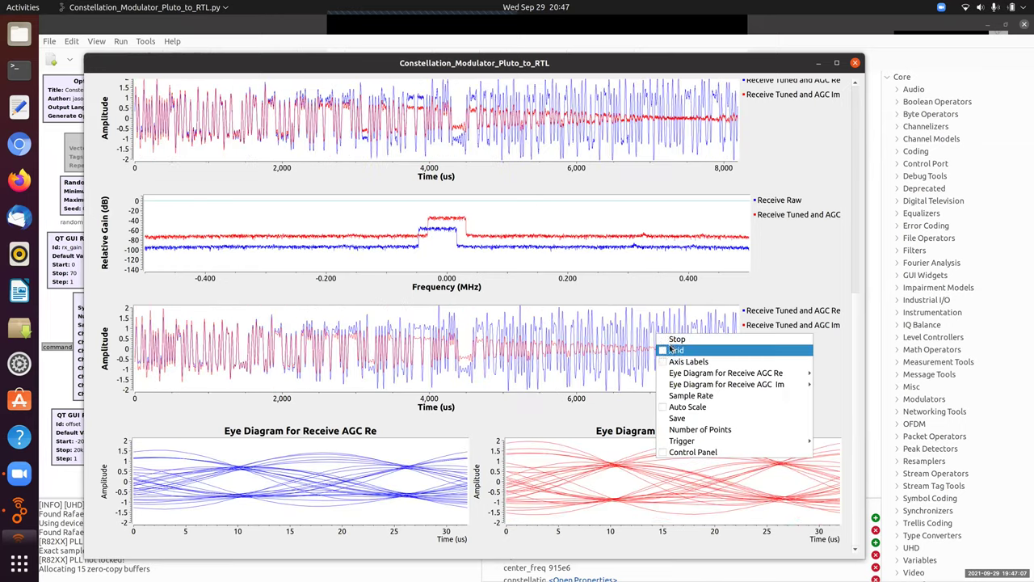
pyautogui.click(662, 410)
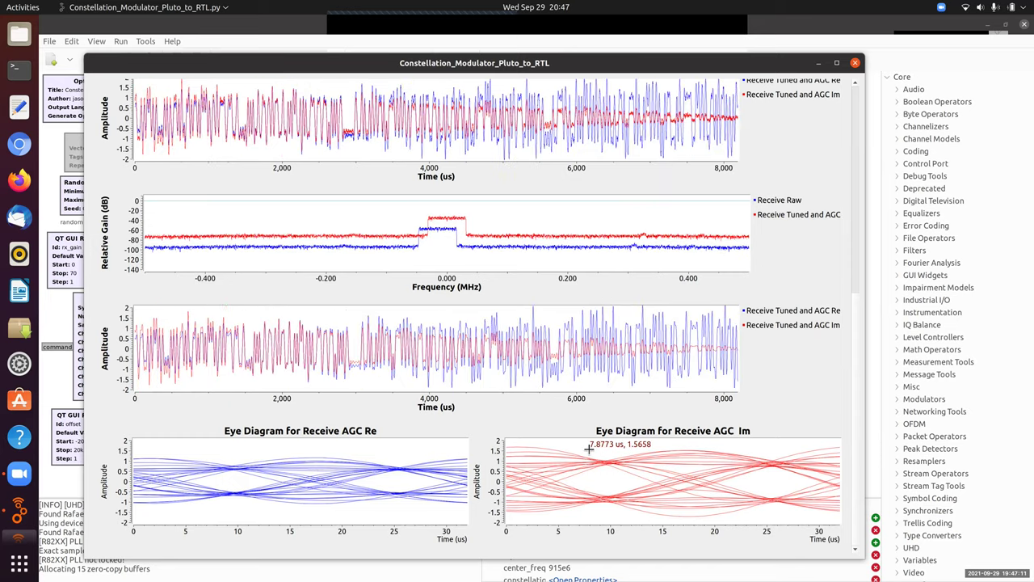
pyautogui.rightClick(588, 449)
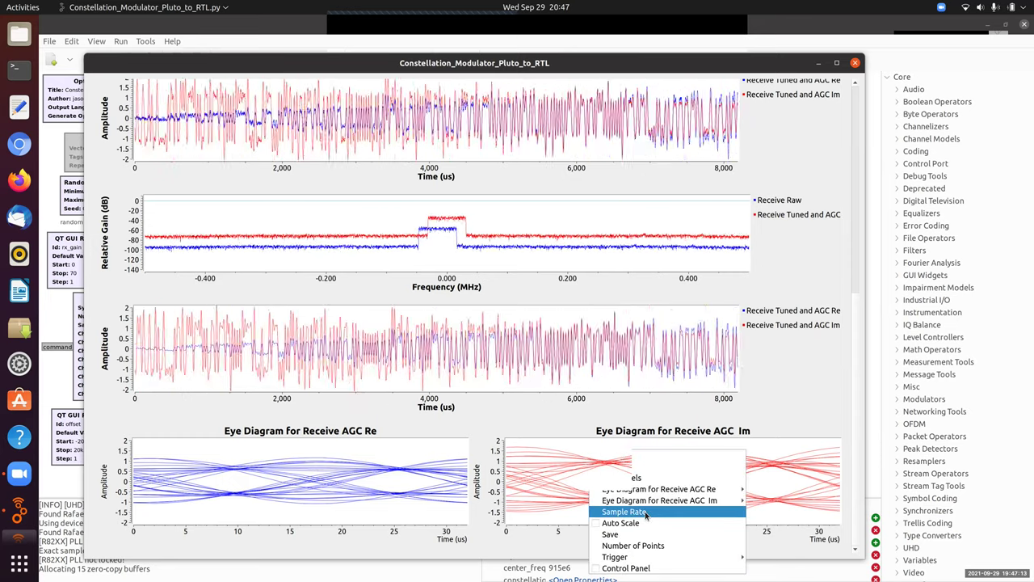
pyautogui.moveTo(655, 488)
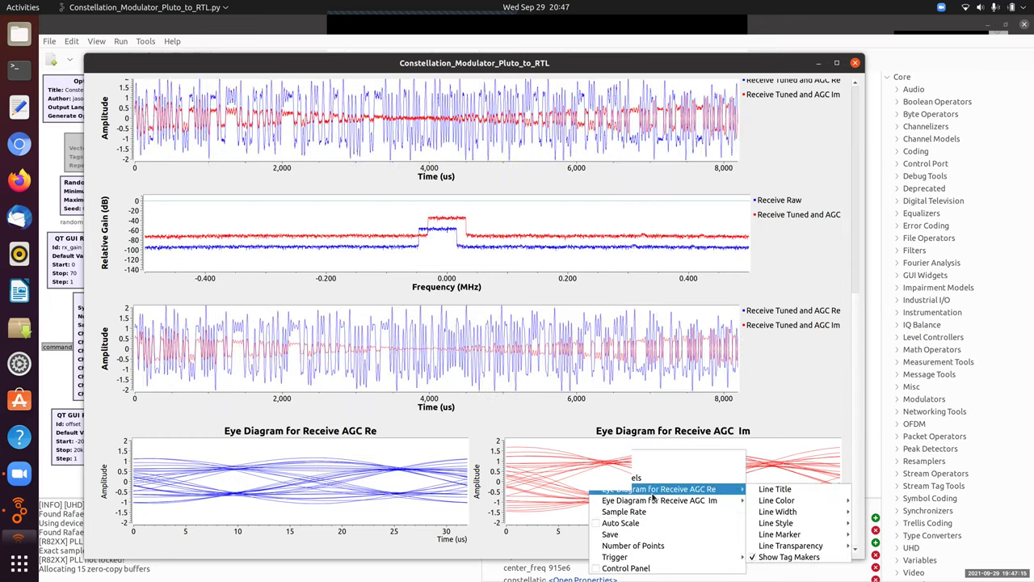
pyautogui.moveTo(764, 501)
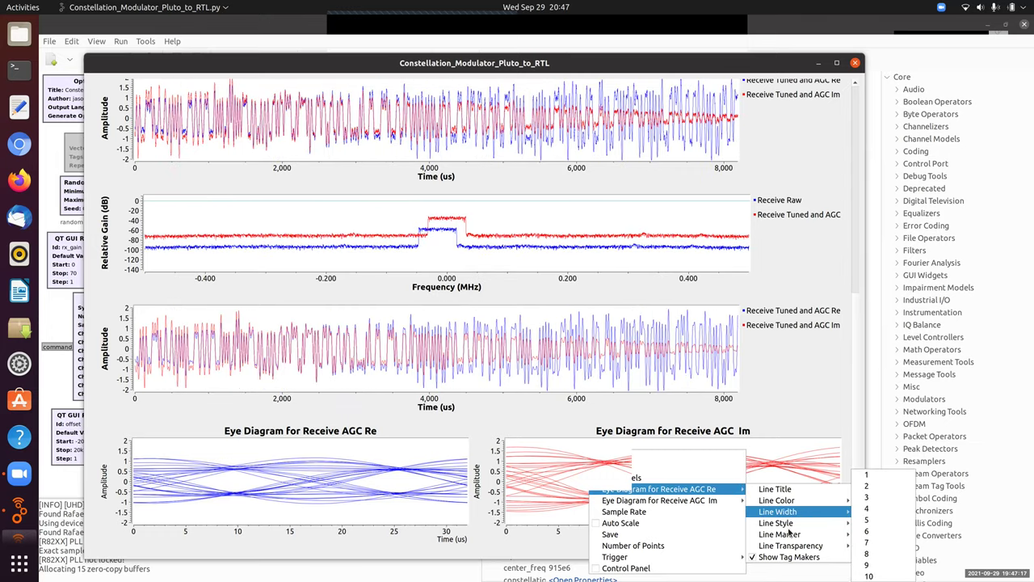
pyautogui.moveTo(790, 534)
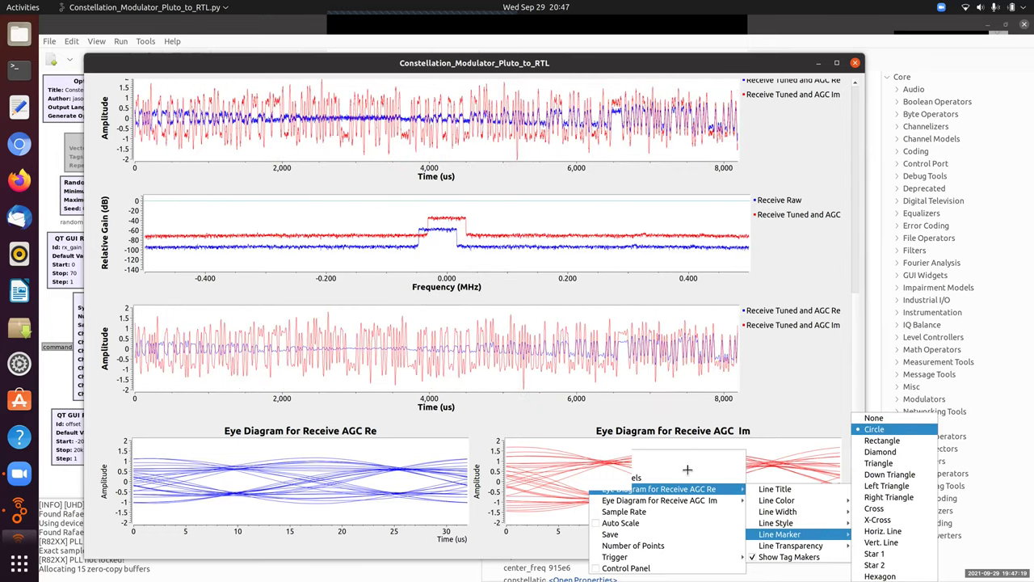
pyautogui.rightClick(693, 468)
pyautogui.moveTo(807, 395)
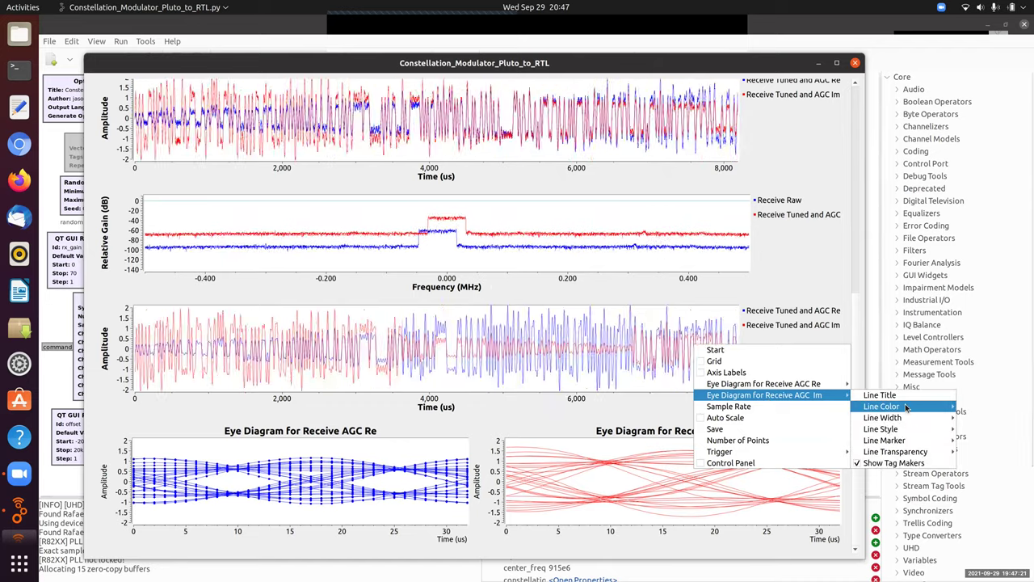
pyautogui.moveTo(908, 431)
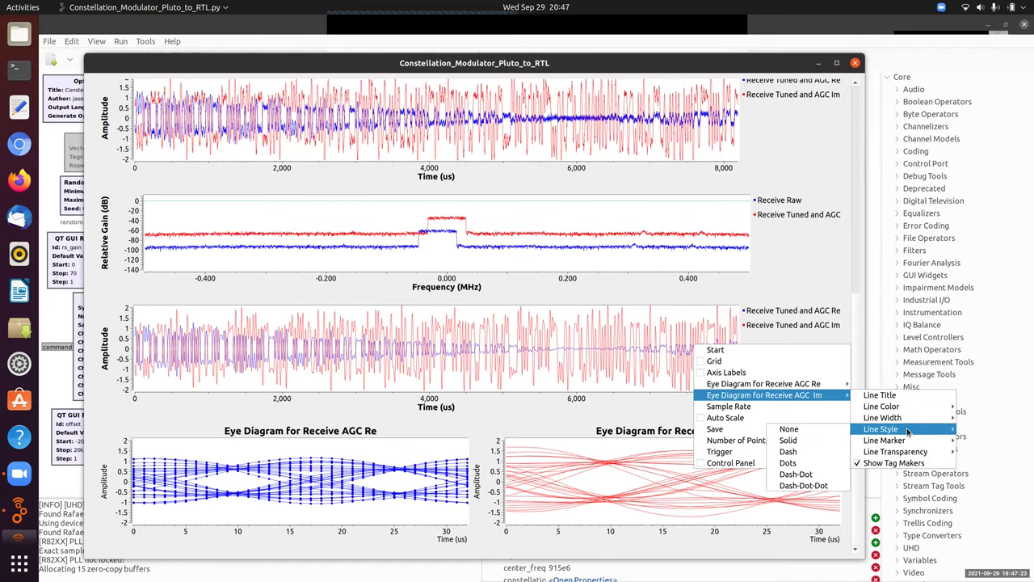
pyautogui.click(802, 439)
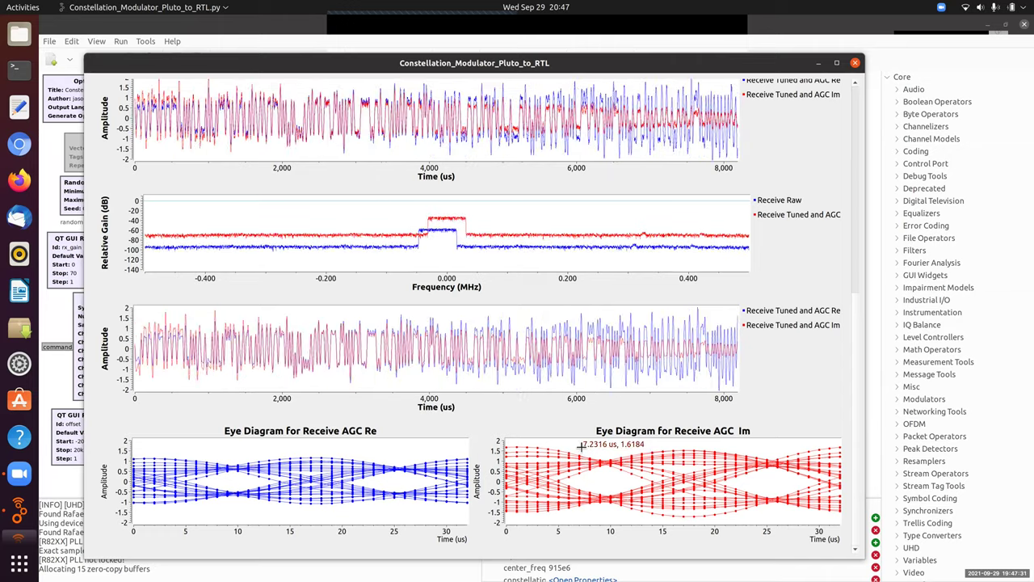
pyautogui.moveTo(590, 460); pyautogui.dragTo(636, 520)
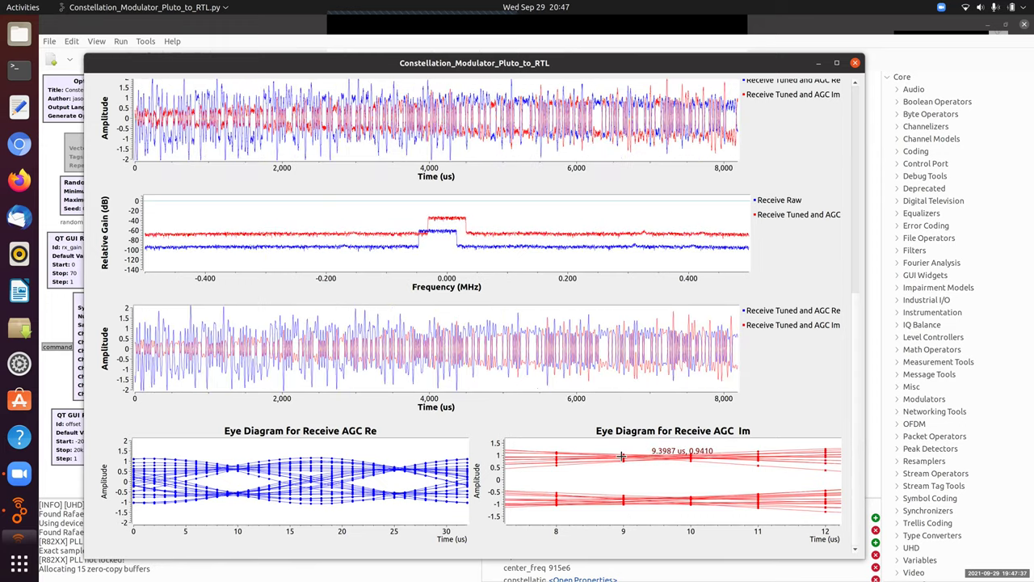
# Unzoom the Im eye diagram back to its full 0–32 us view
pyautogui.rightClick(690, 479)
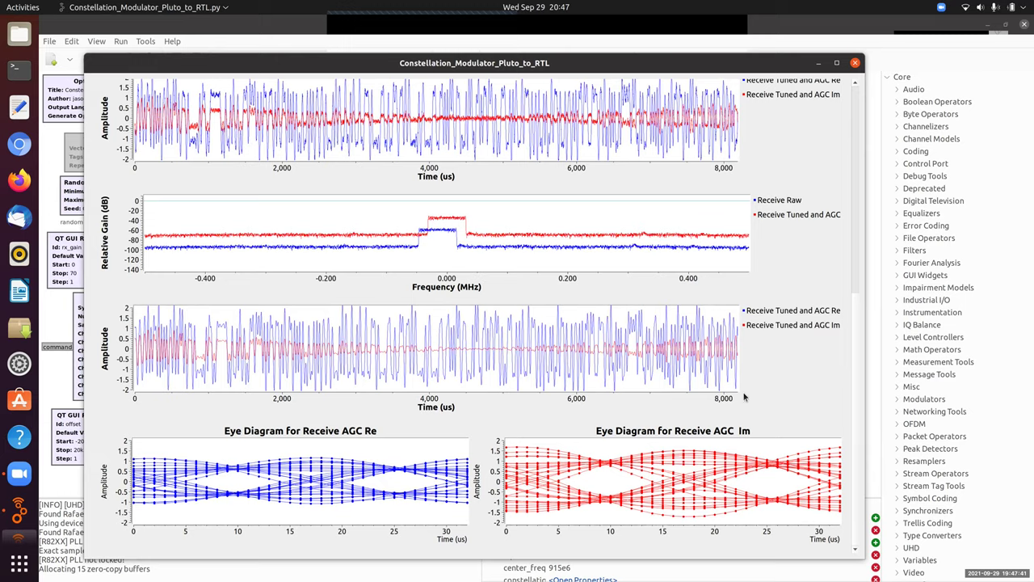
pyautogui.scroll(6, 727, 355)
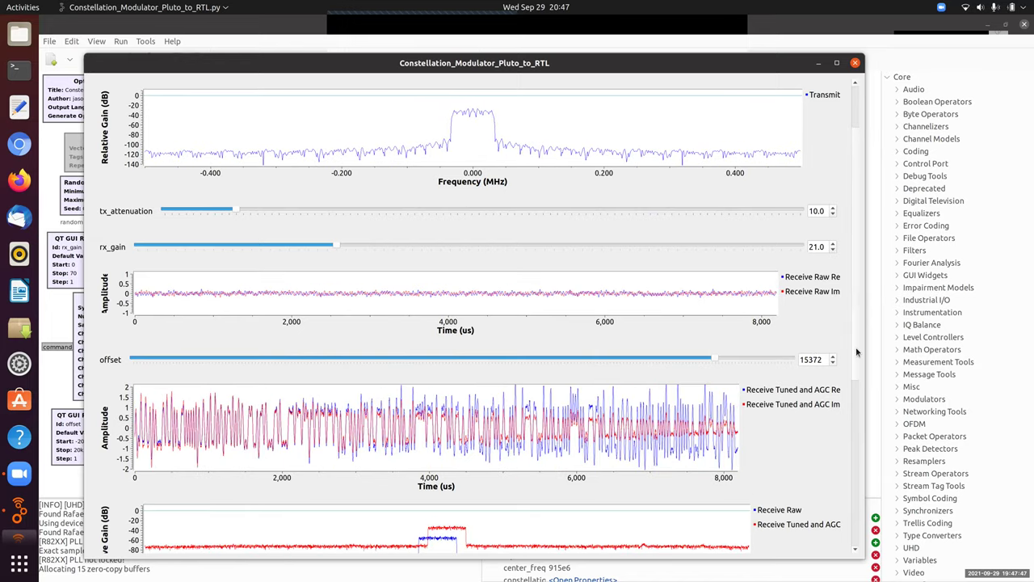
pyautogui.scroll(-5, 857, 352)
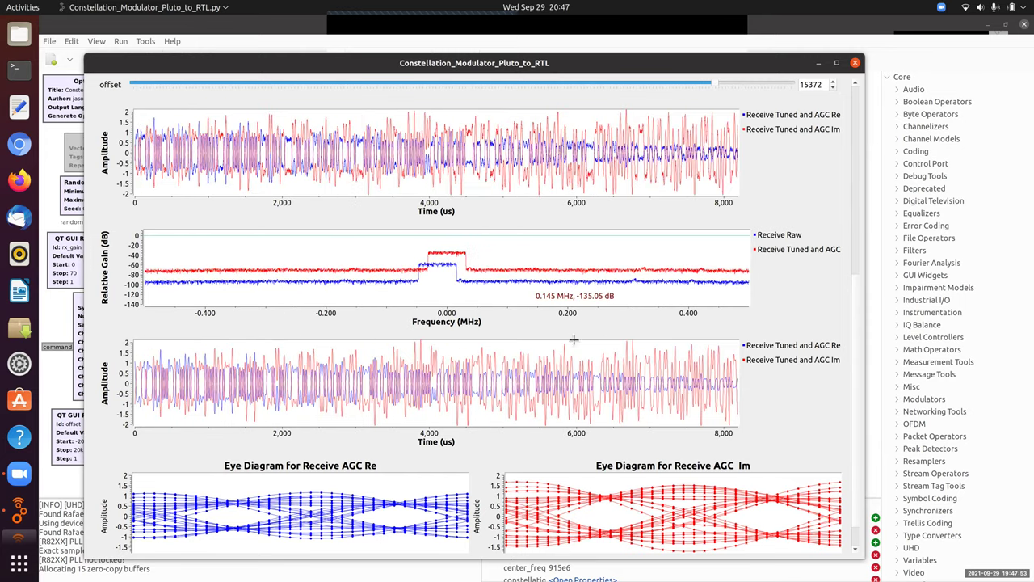
# Toggle the third time plot's grid on and off, then resume live plot updates
pyautogui.rightClick(743, 357)
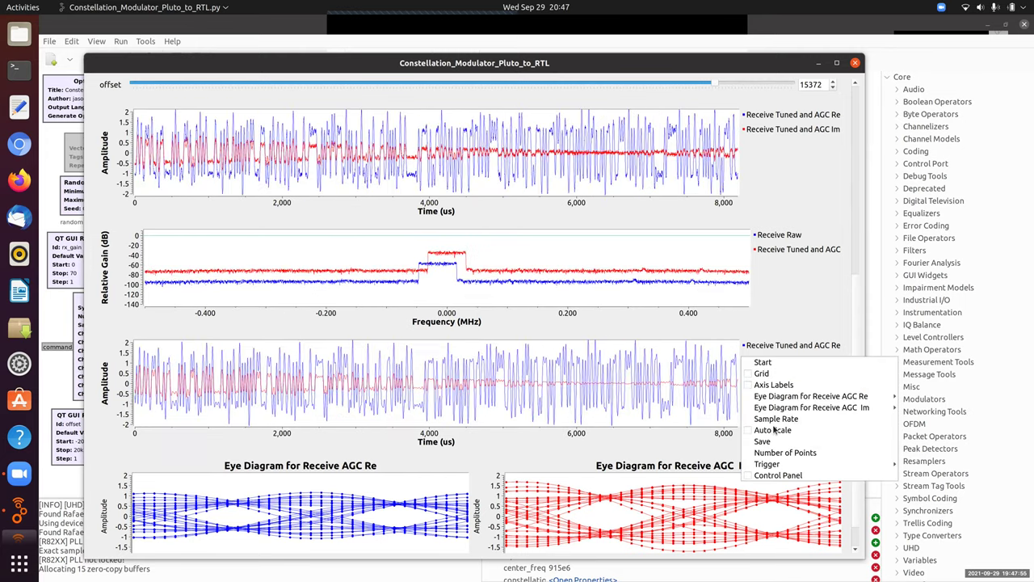
pyautogui.click(761, 374)
pyautogui.rightClick(776, 356)
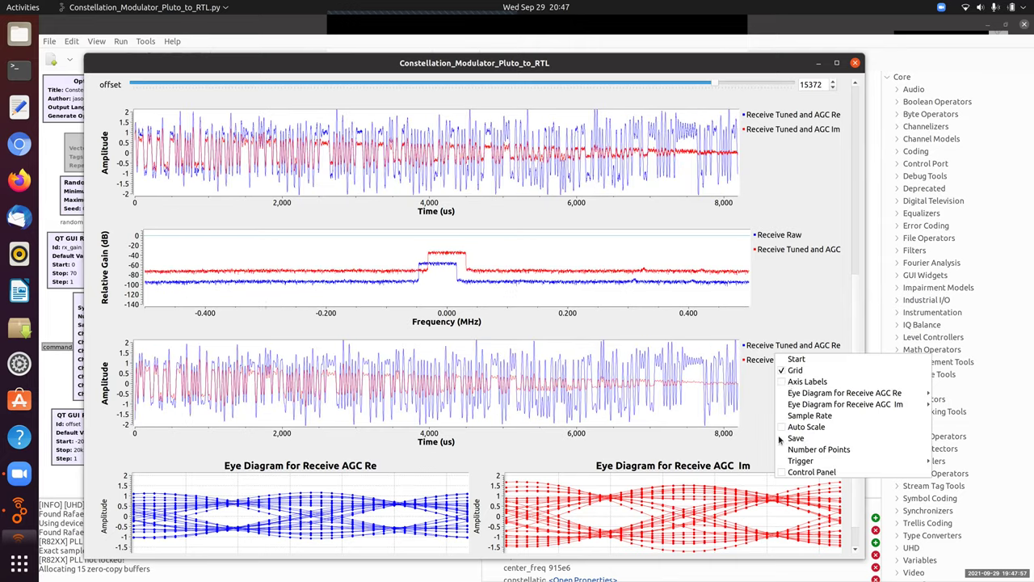
pyautogui.click(792, 371)
pyautogui.rightClick(764, 359)
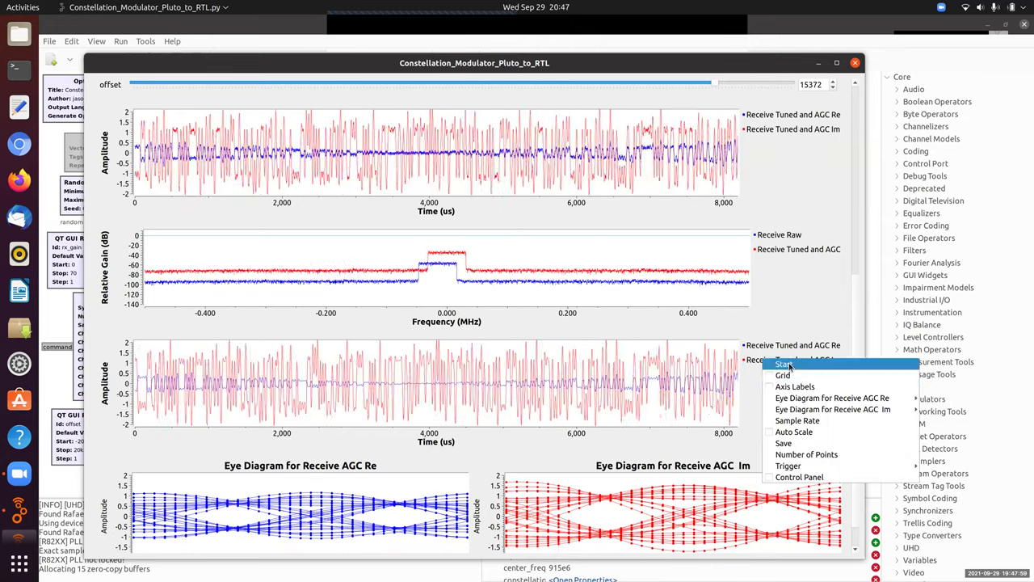
pyautogui.click(785, 364)
pyautogui.scroll(-1, 672, 501)
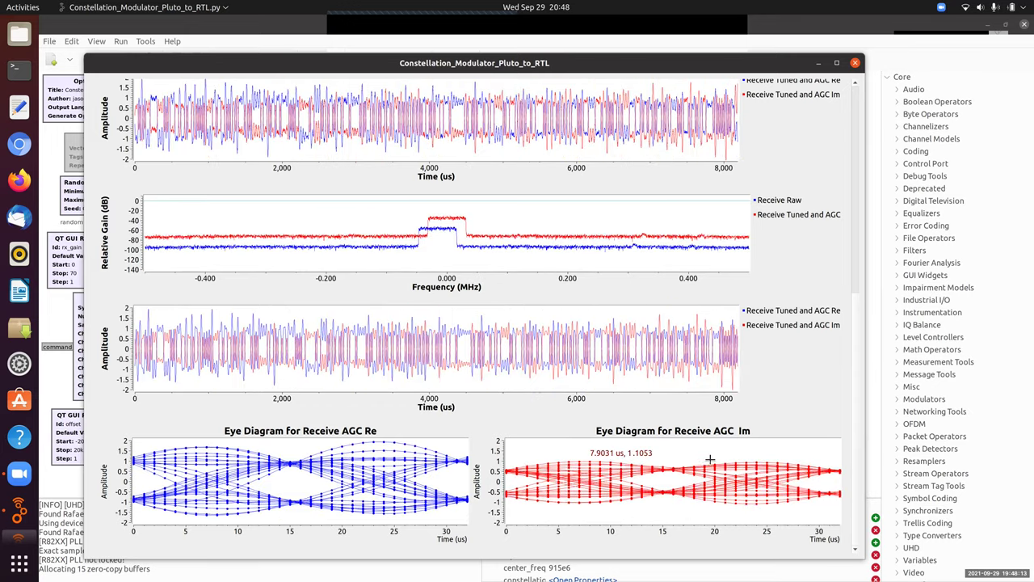
pyautogui.scroll(1, 853, 342)
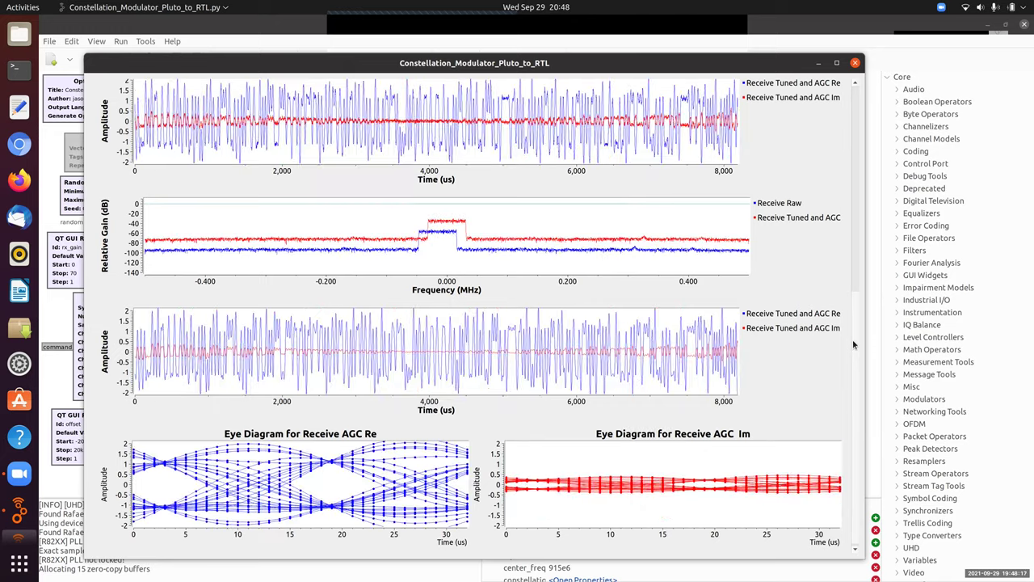
pyautogui.scroll(-1, 851, 346)
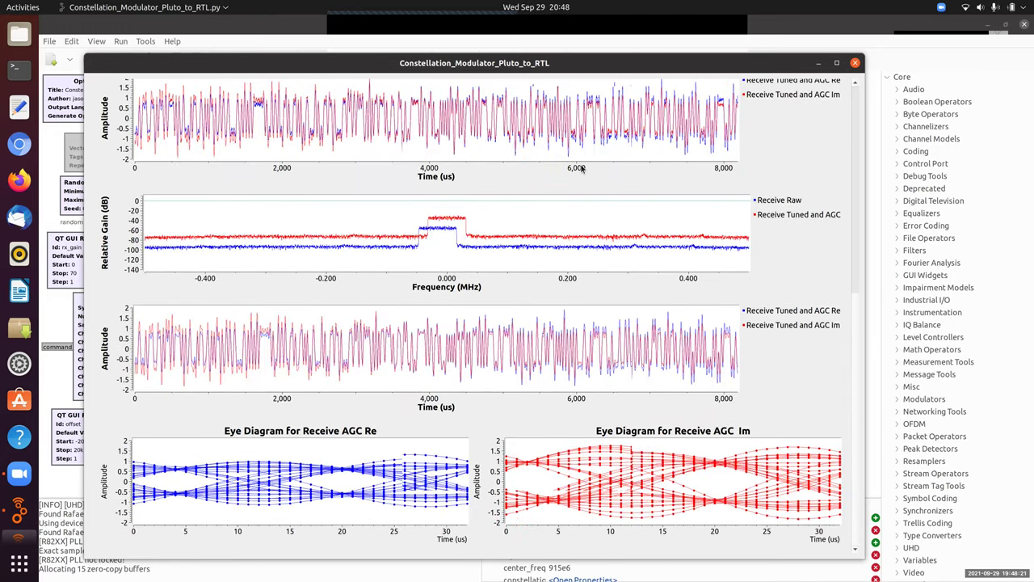
# Close the Constellation_Modulator_Pluto_to_RTL plot window to stop the alpha 0.01 run
pyautogui.click(855, 62)
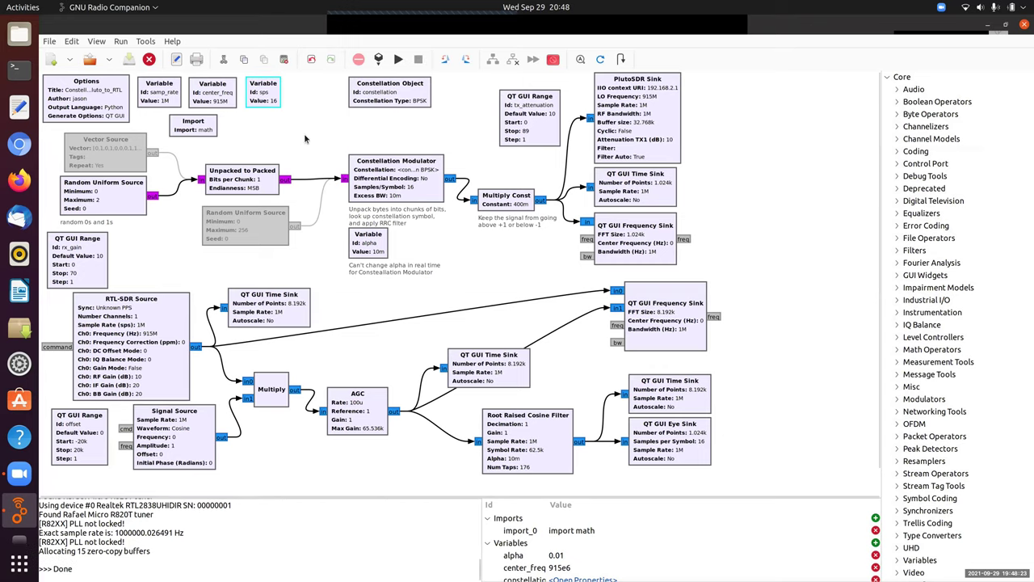